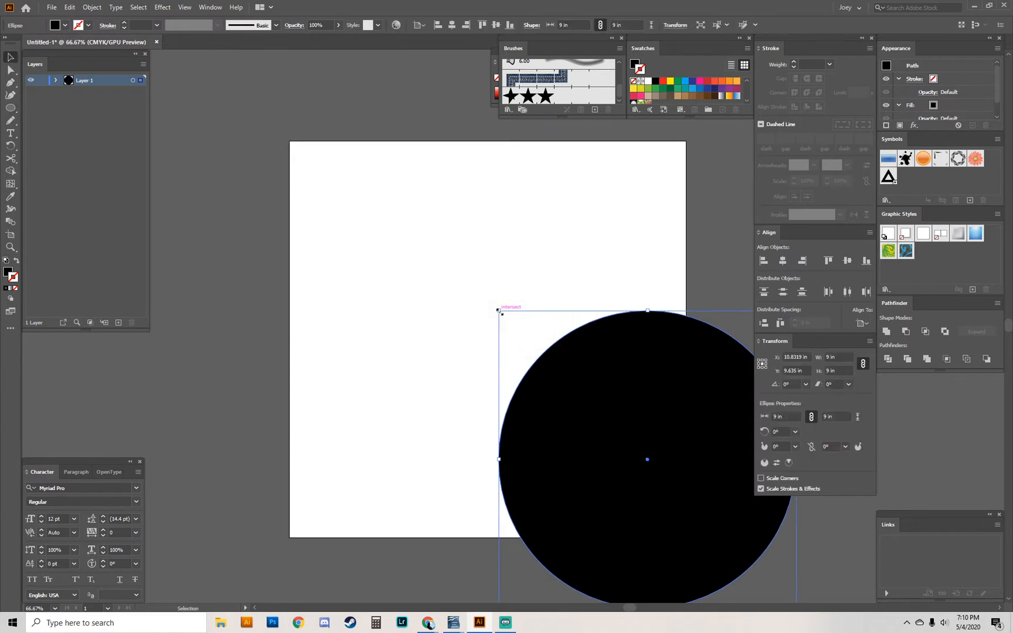
- Centre the black 9 in circle horizontally and vertically on the artboard
{"action": "key", "text": "a"}
{"action": "left_click", "coordinate": [783, 260]}
{"action": "left_click", "coordinate": [847, 260]}
{"action": "left_click_drag", "start_coordinate": [696, 306], "coordinate": [751, 293]}
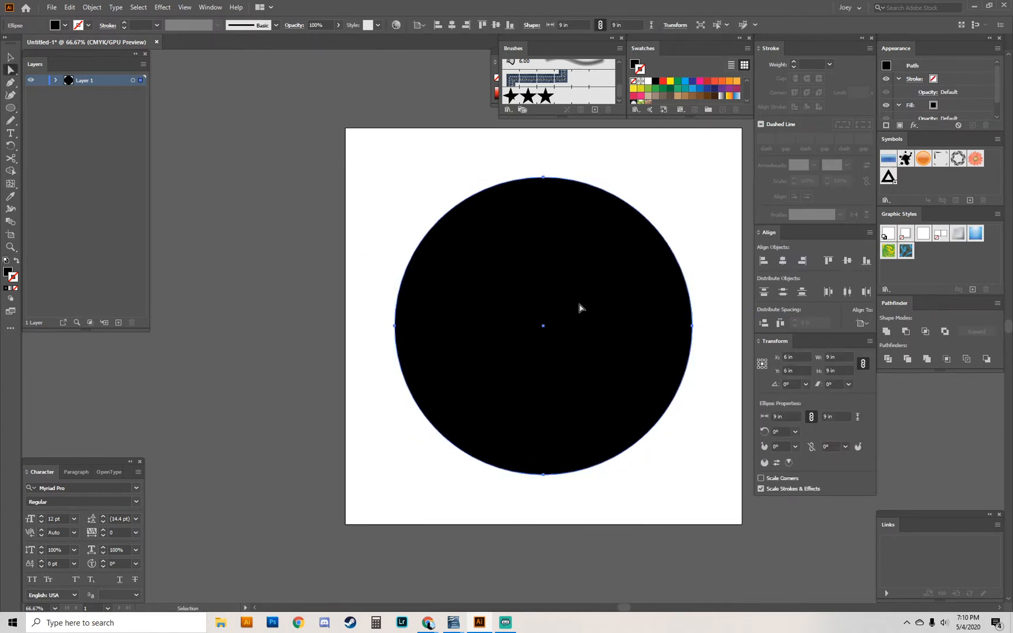
- Swap the circle's fill and stroke to give it a black outline with no fill, and deselect it
{"action": "key", "text": "shift+x"}
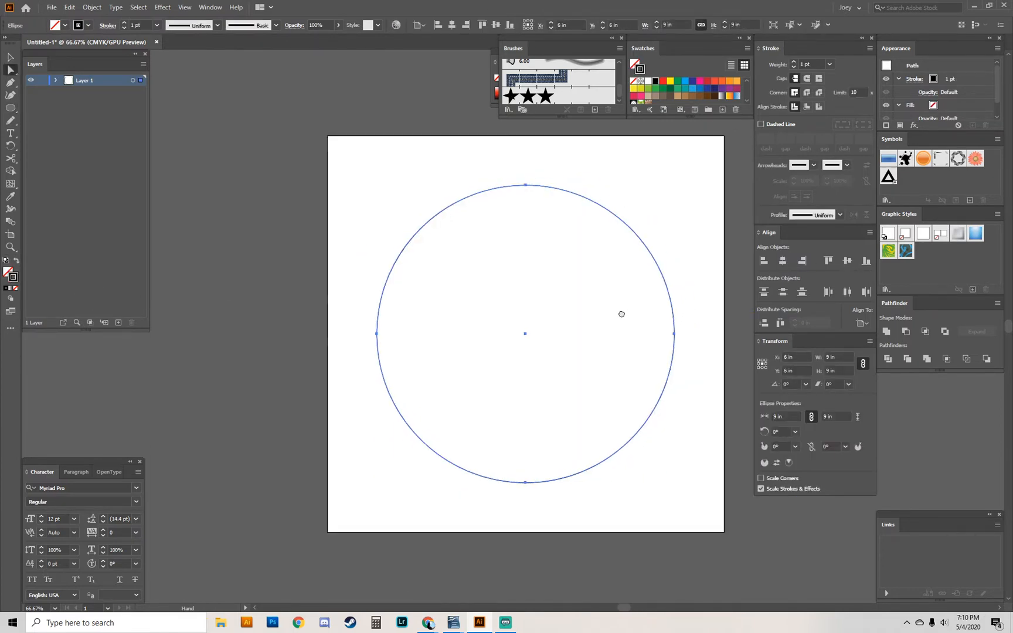
{"action": "mouse_move", "coordinate": [360, 191]}
{"action": "left_mouse_down"}
{"action": "mouse_move", "coordinate": [458, 246]}
{"action": "mouse_move", "coordinate": [708, 505]}
{"action": "left_mouse_up"}
{"action": "mouse_move", "coordinate": [707, 505]}
{"action": "left_mouse_down"}
{"action": "mouse_move", "coordinate": [504, 362]}
{"action": "mouse_move", "coordinate": [338, 164]}
{"action": "left_mouse_up"}
{"action": "key", "text": "shift+x"}
{"action": "key", "text": "shift+x"}
{"action": "left_click", "coordinate": [371, 195]}
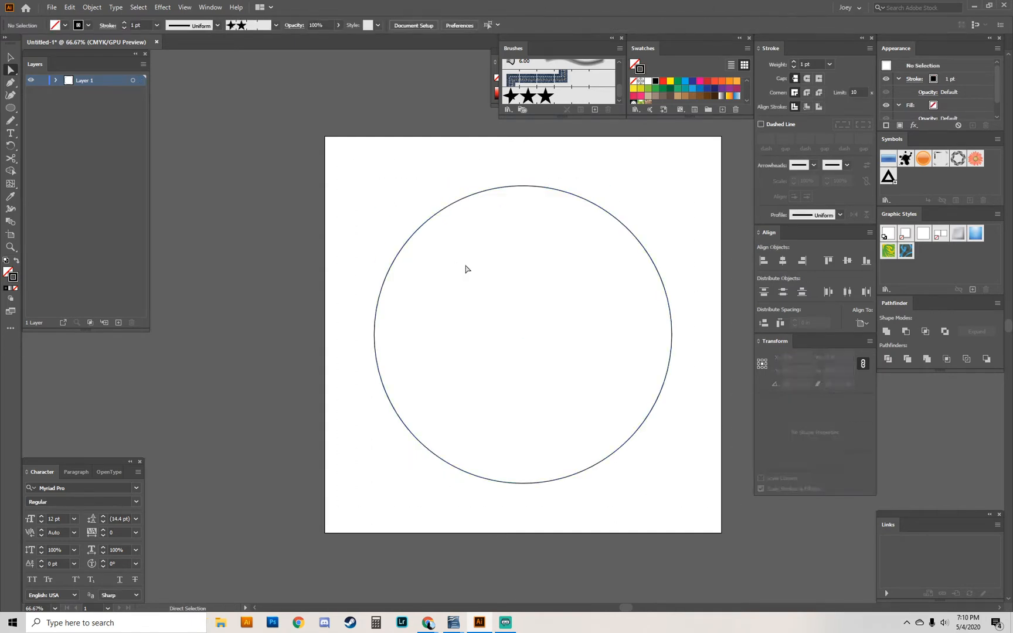
- Draw a black five-pointed star about 0.82 in wide at the circle's centre with the Star tool
{"action": "left_click", "coordinate": [10, 109]}
{"action": "left_click_drag", "start_coordinate": [10, 109], "coordinate": [58, 153]}
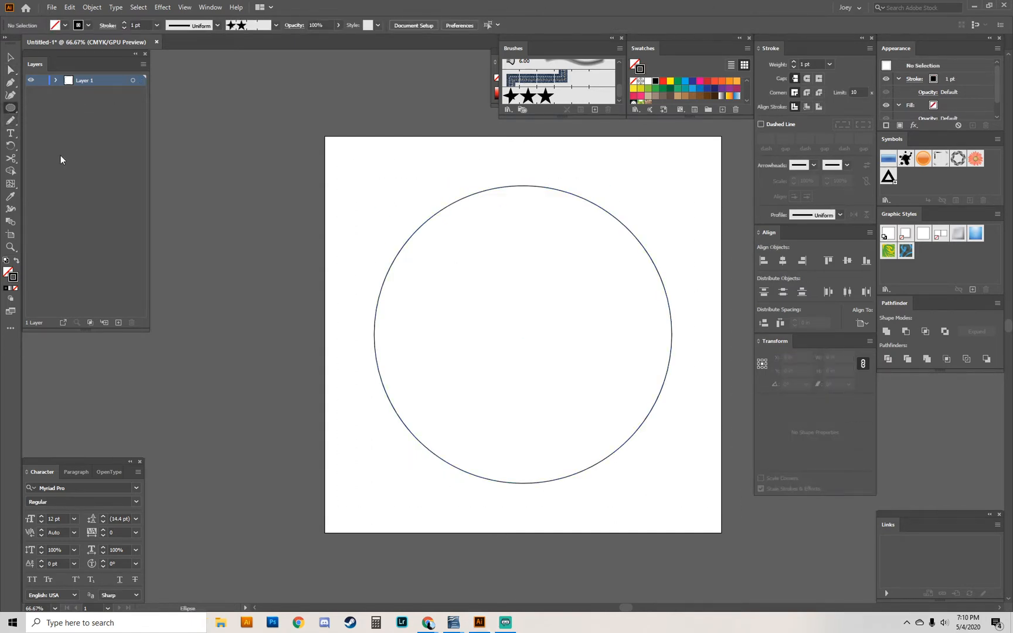
{"action": "left_click_drag", "start_coordinate": [523, 333], "coordinate": [541, 342]}
{"action": "key", "text": "a"}
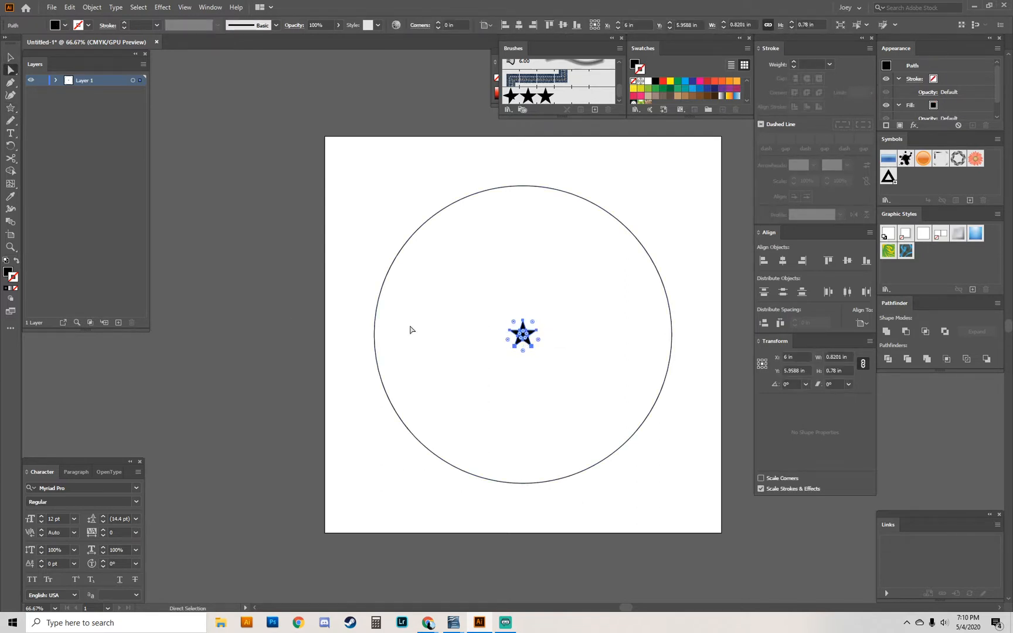
{"action": "left_click", "coordinate": [264, 269]}
- Move the star just above the top of the circle and place two copies by hand along its upper-left curve
{"action": "key", "text": "v"}
{"action": "left_click_drag", "start_coordinate": [526, 337], "coordinate": [385, 225]}
{"action": "left_click", "coordinate": [420, 203]}
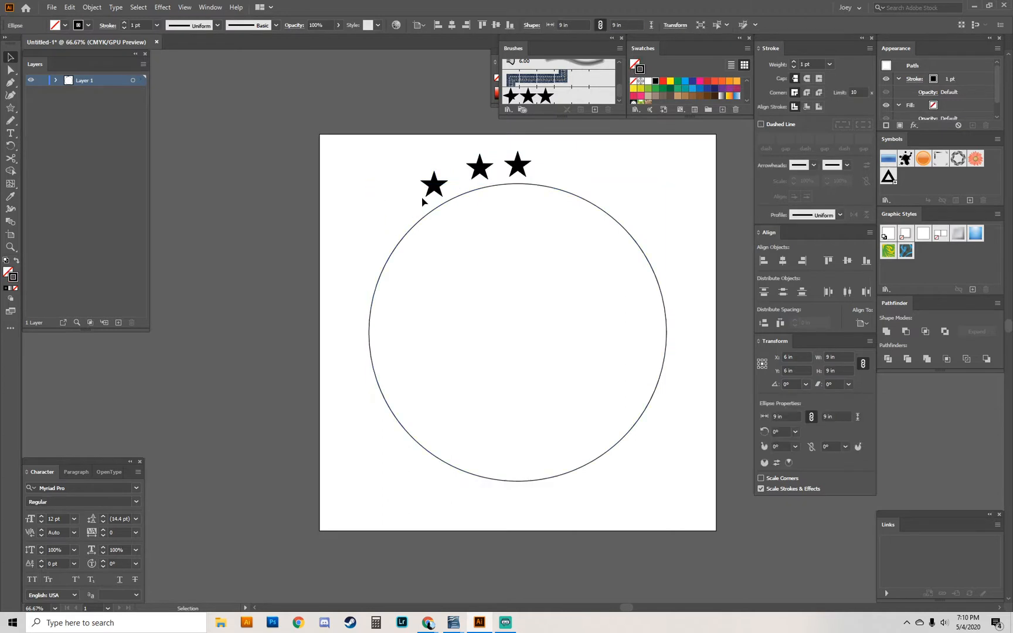
- Place another star copy along the circle's upper-left curve, then undo all the hand-placed copies
{"action": "left_click_drag", "start_coordinate": [434, 187], "coordinate": [397, 222]}
{"action": "key", "text": "ctrl+z"}
{"action": "key", "text": "ctrl+z"}
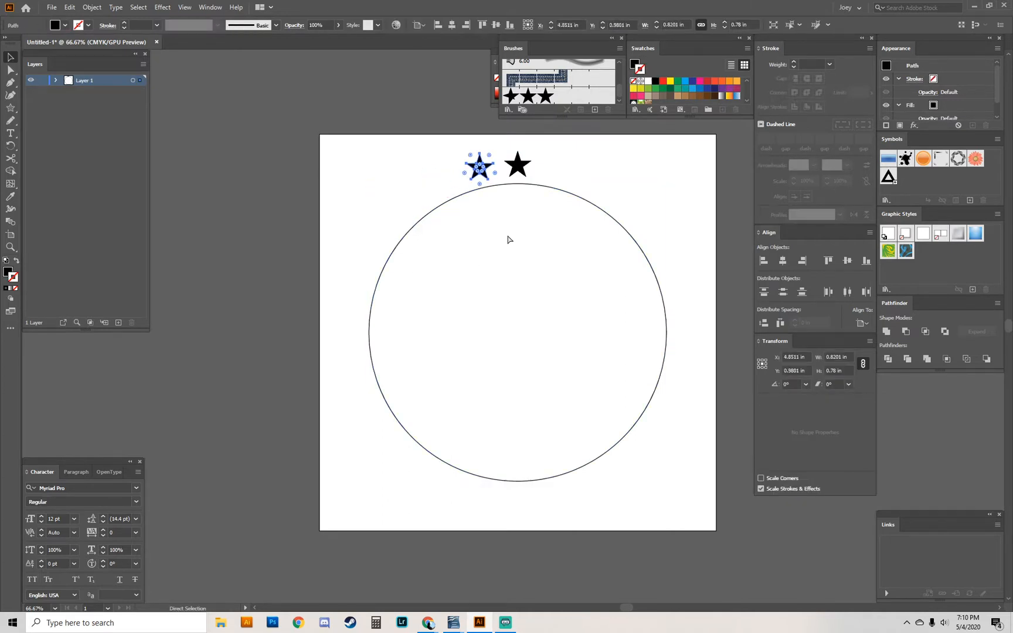
{"action": "key", "text": "ctrl+z"}
- Locate the circle's centre in outline view and make a copy of the star rotated 360/24 degrees about it
{"action": "key", "text": "r"}
{"action": "left_click_drag", "start_coordinate": [517, 344], "coordinate": [537, 332]}
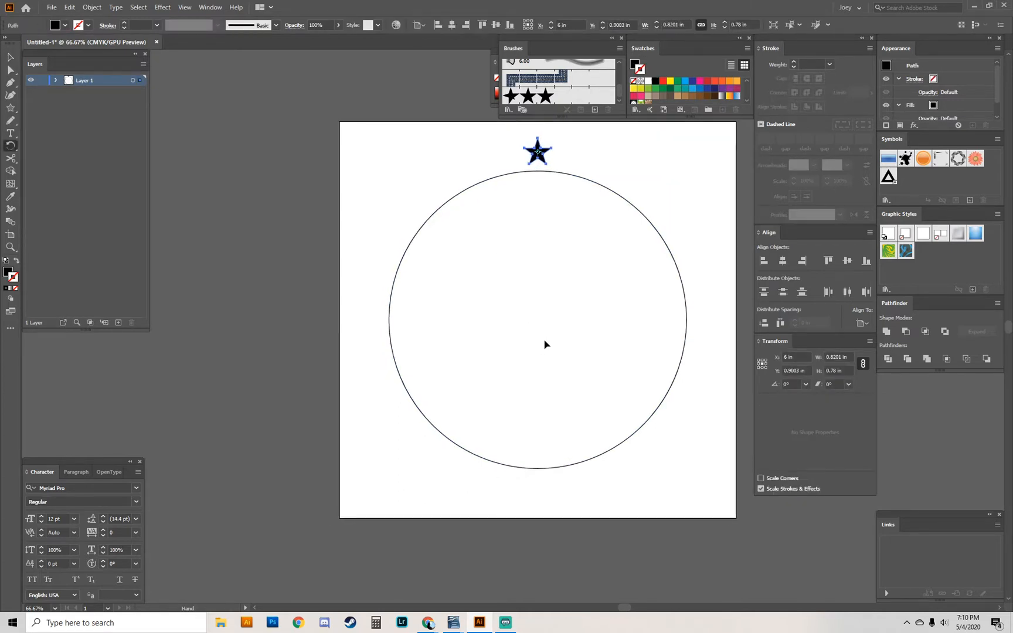
{"action": "key", "text": "ctrl+y"}
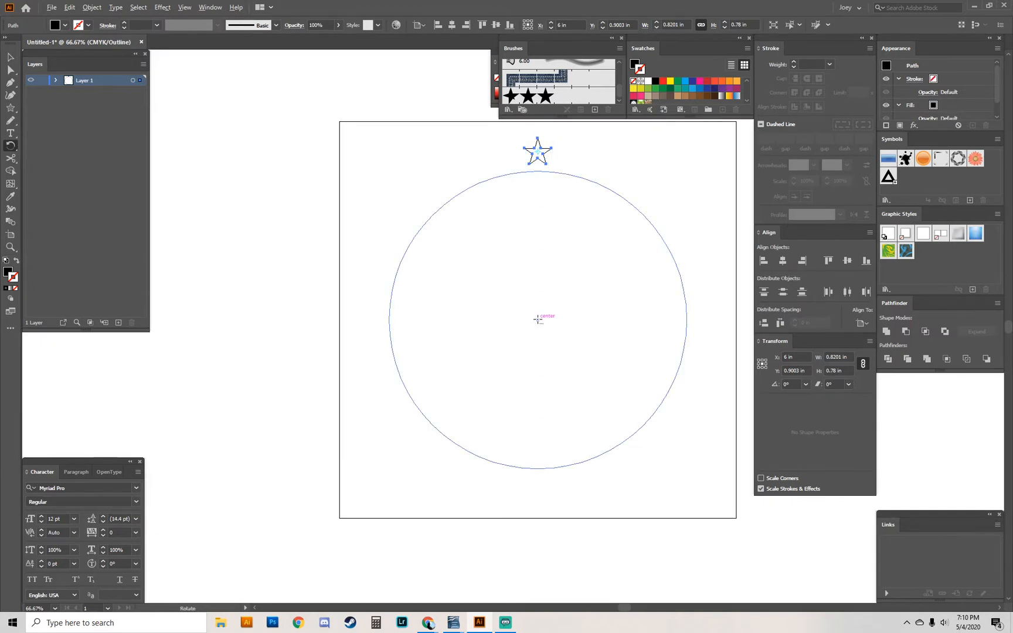
{"action": "left_click_drag", "start_coordinate": [588, 366], "coordinate": [554, 375]}
{"action": "key", "text": "ctrl+y"}
{"action": "key", "text": "ctrl+y"}
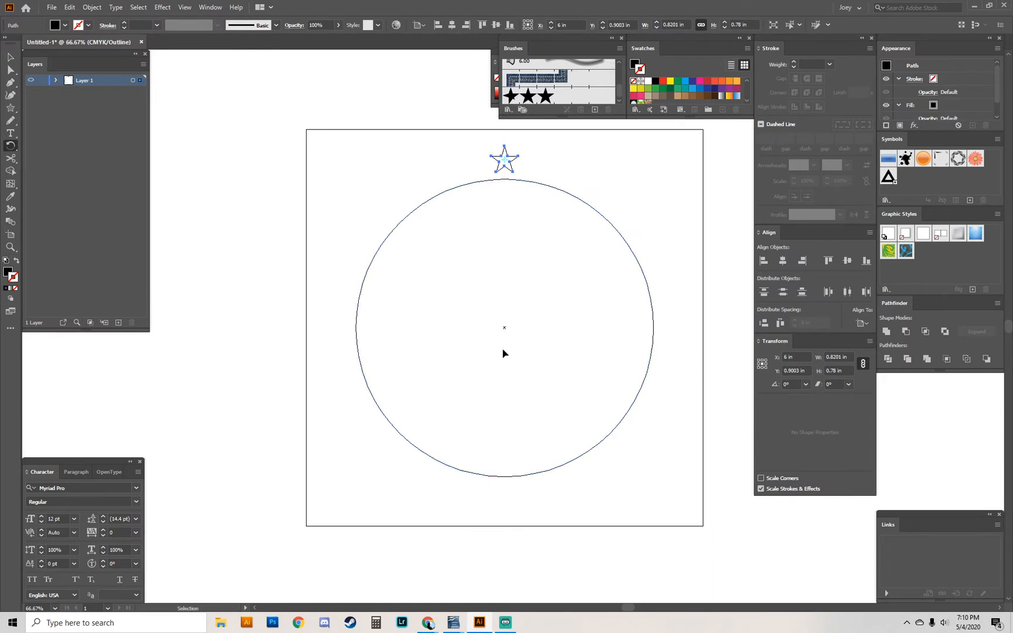
{"action": "key", "text": "ctrl+y"}
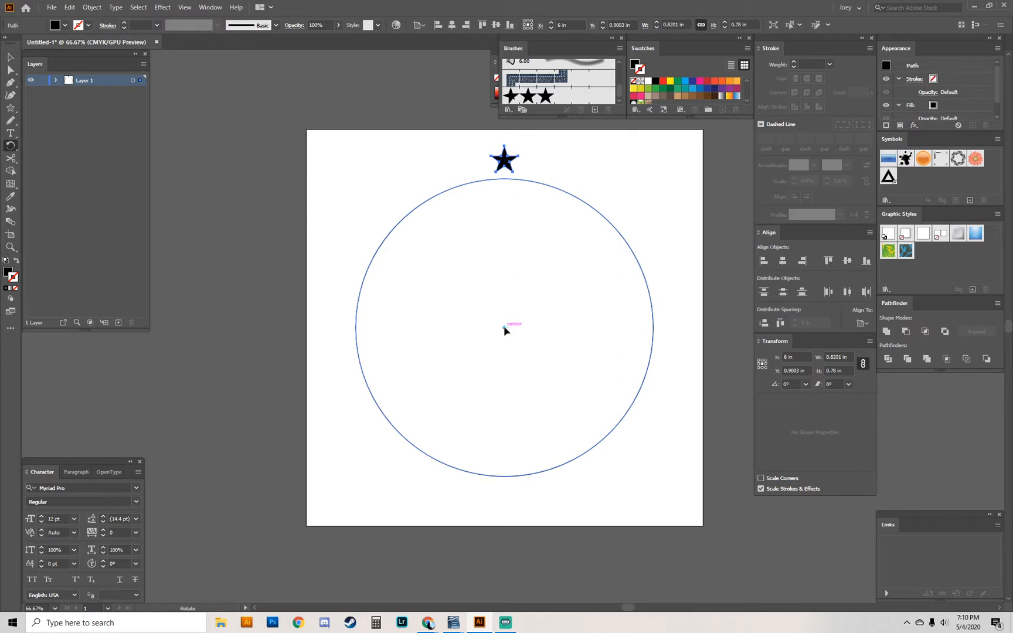
{"action": "left_click", "coordinate": [504, 328], "text": "alt"}
{"action": "type", "text": "360/24"}
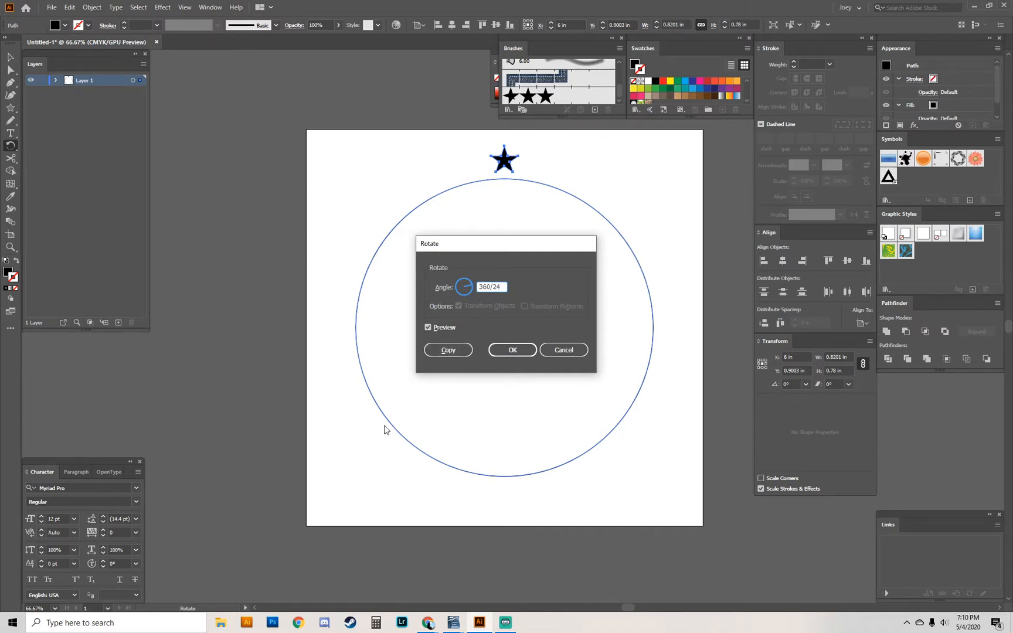
{"action": "left_click", "coordinate": [447, 350]}
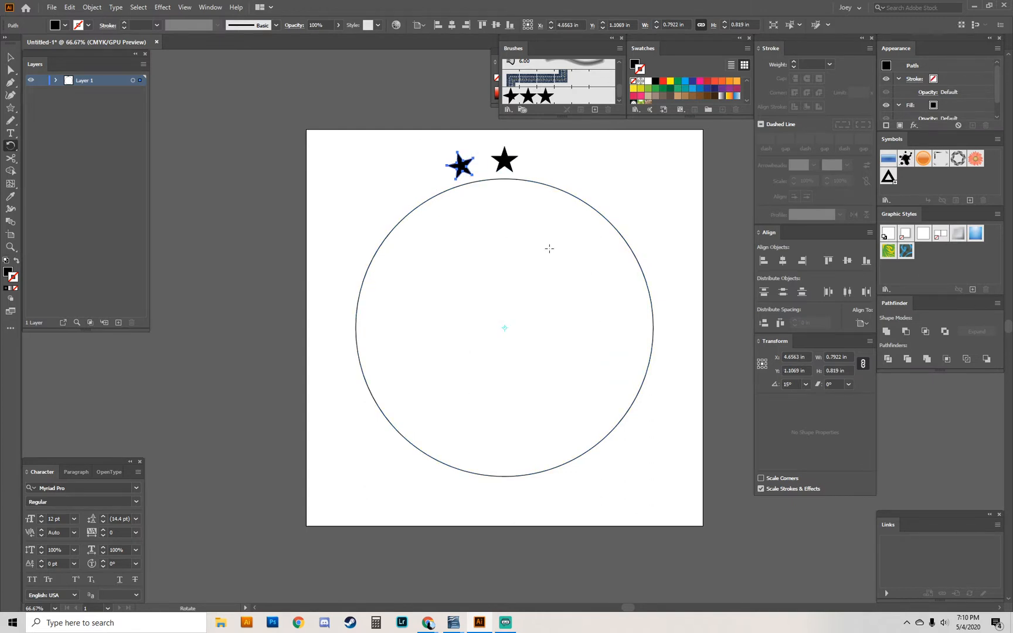
- Repeat the rotated copy until 24 evenly spaced stars surround the circle, and deselect everything
{"action": "key", "text": "ctrl+d"}
{"action": "key", "text": "ctrl+d"}
{"action": "key", "text": "ctrl+d"}
{"action": "key", "text": "ctrl+d"}
{"action": "key", "text": "ctrl+d"}
{"action": "key", "text": "ctrl+d"}
{"action": "key", "text": "ctrl+d"}
{"action": "key", "text": "ctrl+d"}
{"action": "key", "text": "ctrl+d"}
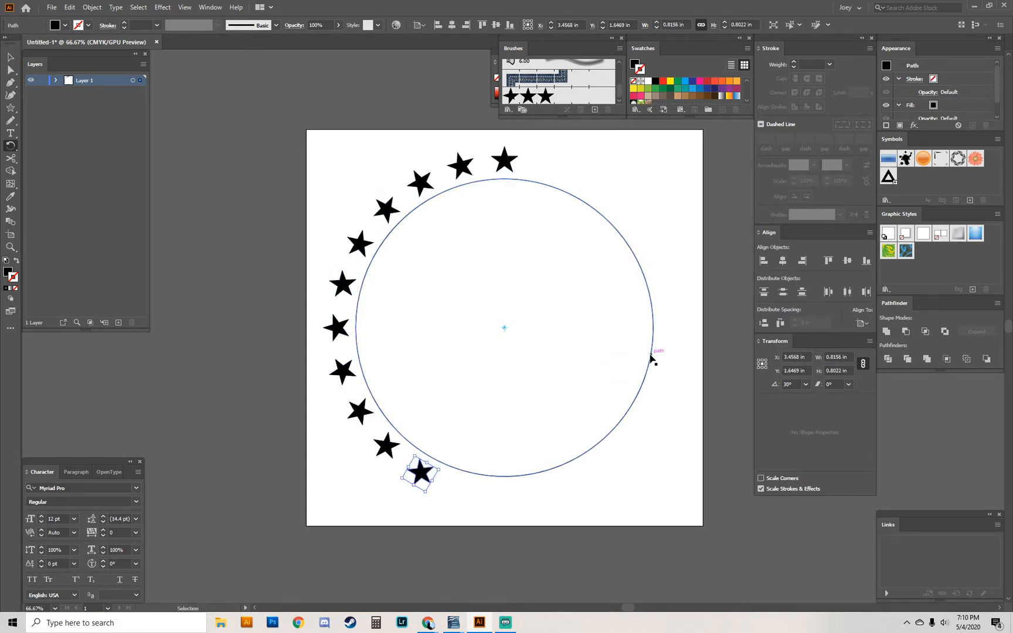
{"action": "key", "text": "ctrl+d"}
{"action": "key", "text": "ctrl+d"}
{"action": "key", "text": "ctrl+d"}
{"action": "key", "text": "ctrl+d"}
{"action": "key", "text": "ctrl+d"}
{"action": "key", "text": "ctrl+d"}
{"action": "key", "text": "ctrl+d"}
{"action": "key", "text": "ctrl+d"}
{"action": "key", "text": "ctrl+d"}
{"action": "key", "text": "ctrl+d"}
{"action": "key", "text": "ctrl+d"}
{"action": "key", "text": "ctrl+d"}
{"action": "key", "text": "ctrl+d"}
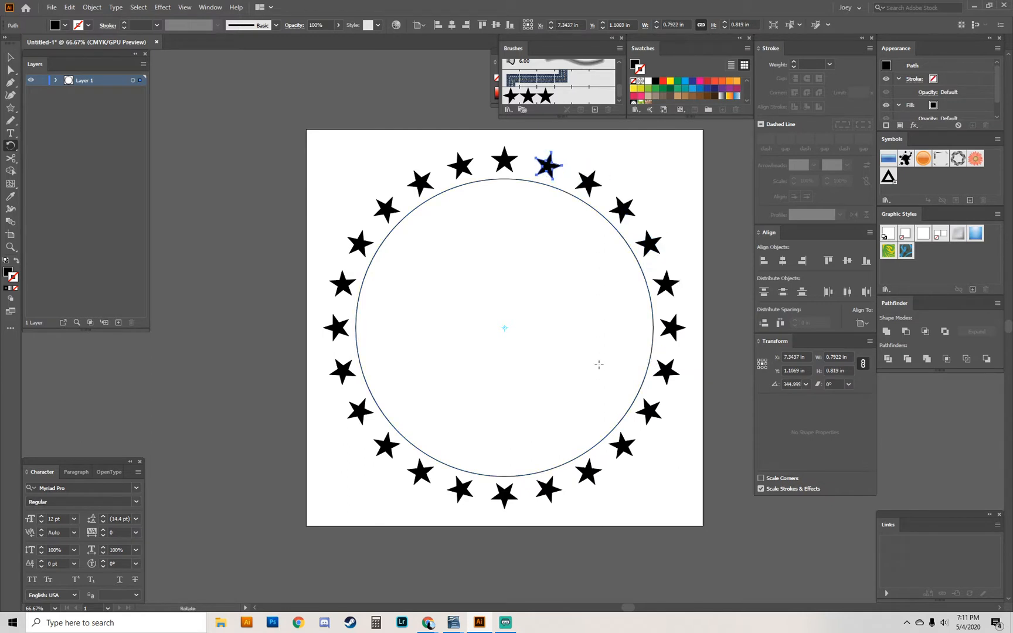
{"action": "key", "text": "v"}
{"action": "left_click", "coordinate": [211, 175]}
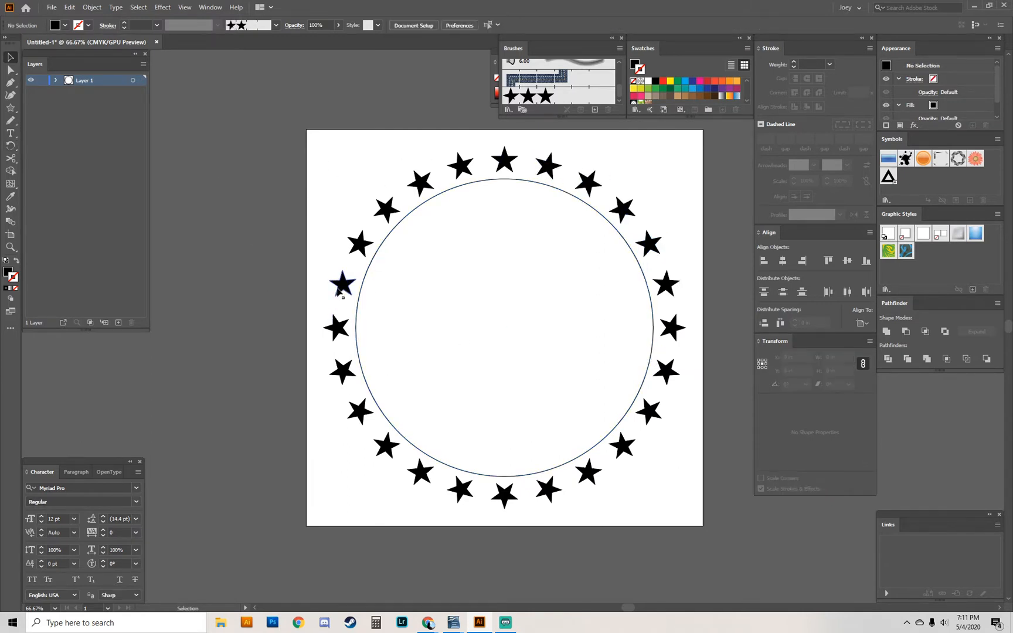
- Try moving individual stars and the circle out of the arrangement, undoing each move
{"action": "left_click_drag", "start_coordinate": [342, 285], "coordinate": [337, 225]}
{"action": "key", "text": "ctrl+z"}
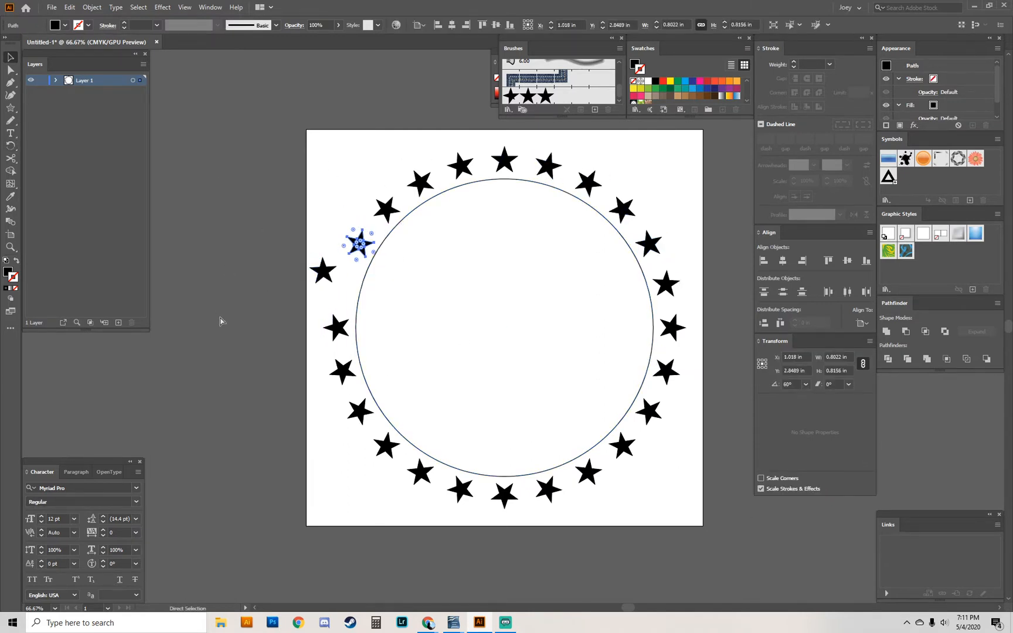
{"action": "key", "text": "ctrl+z"}
{"action": "left_click", "coordinate": [222, 309]}
{"action": "key", "text": "ctrl+y"}
{"action": "key", "text": "ctrl+y"}
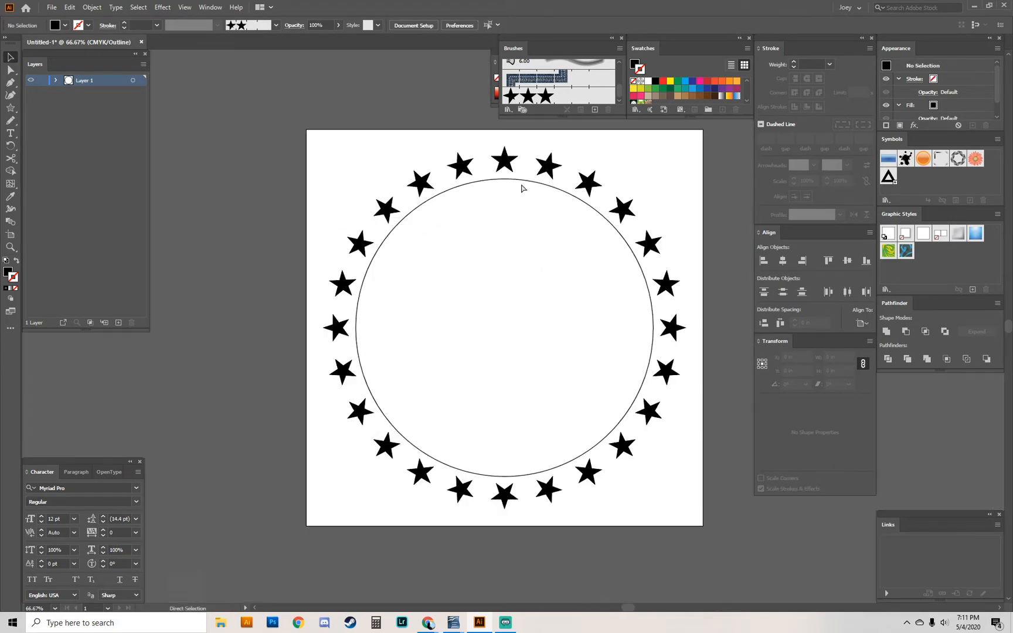
{"action": "left_click_drag", "start_coordinate": [626, 242], "coordinate": [458, 229]}
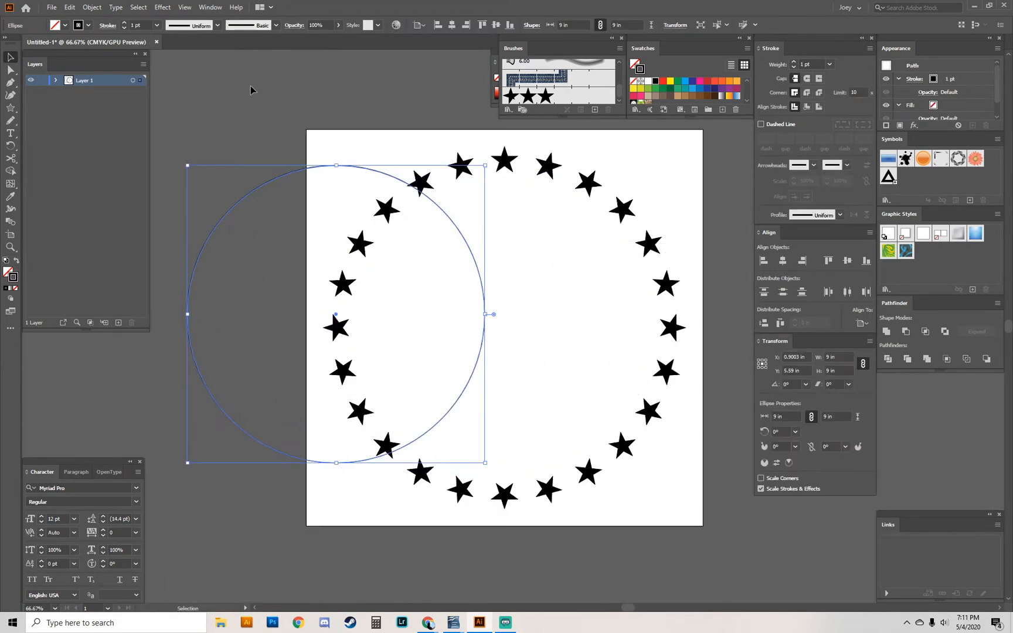
{"action": "key", "text": "ctrl+z"}
- Group the circle with the ring of stars and try moving the whole group away from the artboard's centre
{"action": "left_click_drag", "start_coordinate": [274, 127], "coordinate": [726, 561]}
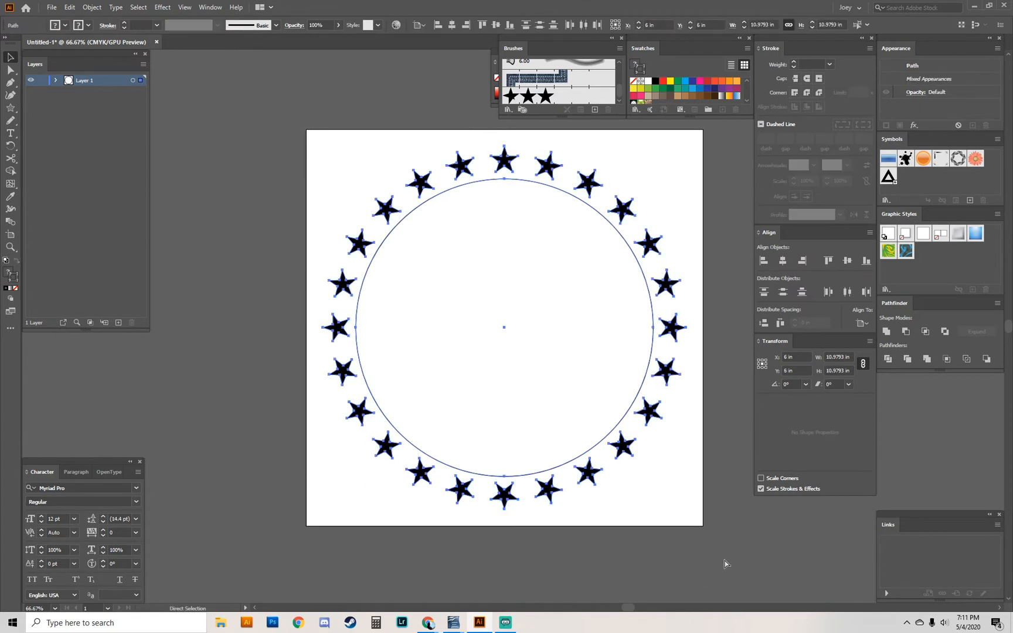
{"action": "left_click", "coordinate": [725, 561]}
{"action": "left_click_drag", "start_coordinate": [673, 327], "coordinate": [558, 327]}
{"action": "key", "text": "ctrl+z"}
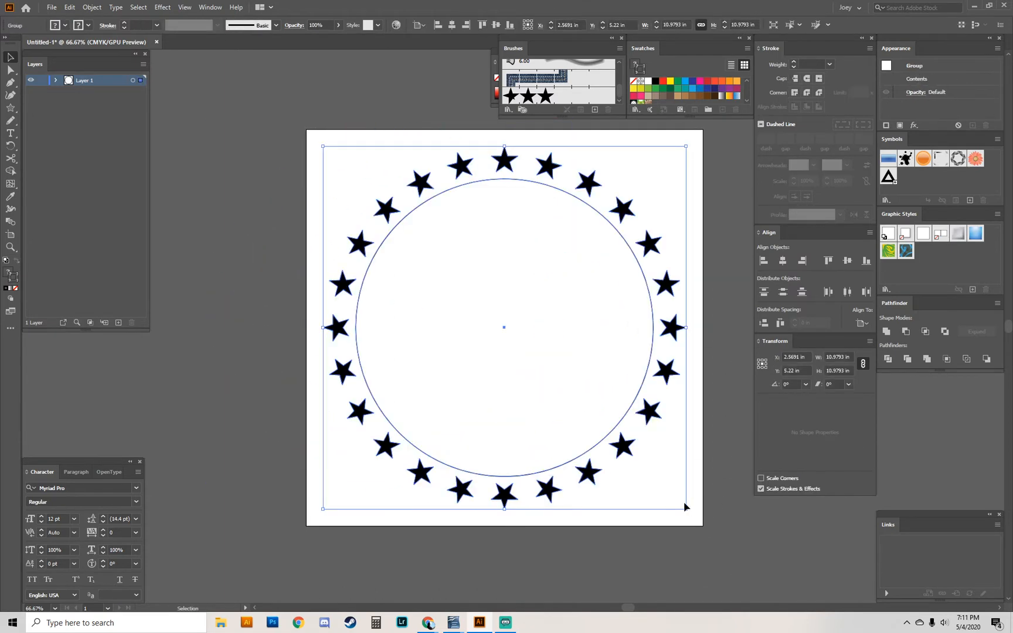
- Undo the grouping and all the rotated star copies, back to the single star above the circle
{"action": "key", "text": "a"}
{"action": "key", "text": "ctrl+z"}
{"action": "key", "text": "ctrl+z"}
{"action": "key", "text": "ctrl+z"}
{"action": "key", "text": "ctrl+z"}
{"action": "key", "text": "ctrl+z"}
{"action": "key", "text": "ctrl+z"}
{"action": "key", "text": "ctrl+z"}
{"action": "key", "text": "ctrl+z"}
{"action": "key", "text": "ctrl+z"}
{"action": "key", "text": "ctrl+z"}
{"action": "key", "text": "ctrl+z"}
{"action": "key", "text": "ctrl+z"}
{"action": "key", "text": "ctrl+z"}
{"action": "key", "text": "ctrl+z"}
{"action": "key", "text": "ctrl+z"}
{"action": "key", "text": "ctrl+z"}
{"action": "key", "text": "ctrl+z"}
{"action": "key", "text": "ctrl+z"}
{"action": "key", "text": "ctrl+z"}
{"action": "key", "text": "ctrl+z"}
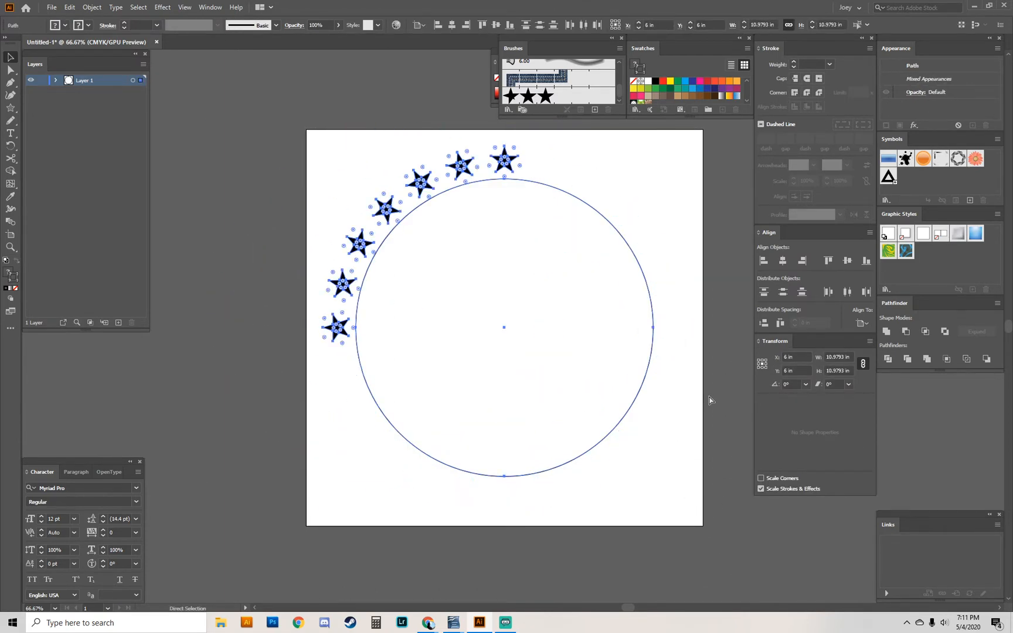
- Place a copy of the star level with the original, near the artboard's upper-left corner
{"action": "left_click", "coordinate": [671, 233]}
{"action": "left_click_drag", "start_coordinate": [518, 151], "coordinate": [391, 194]}
{"action": "left_click", "coordinate": [433, 227]}
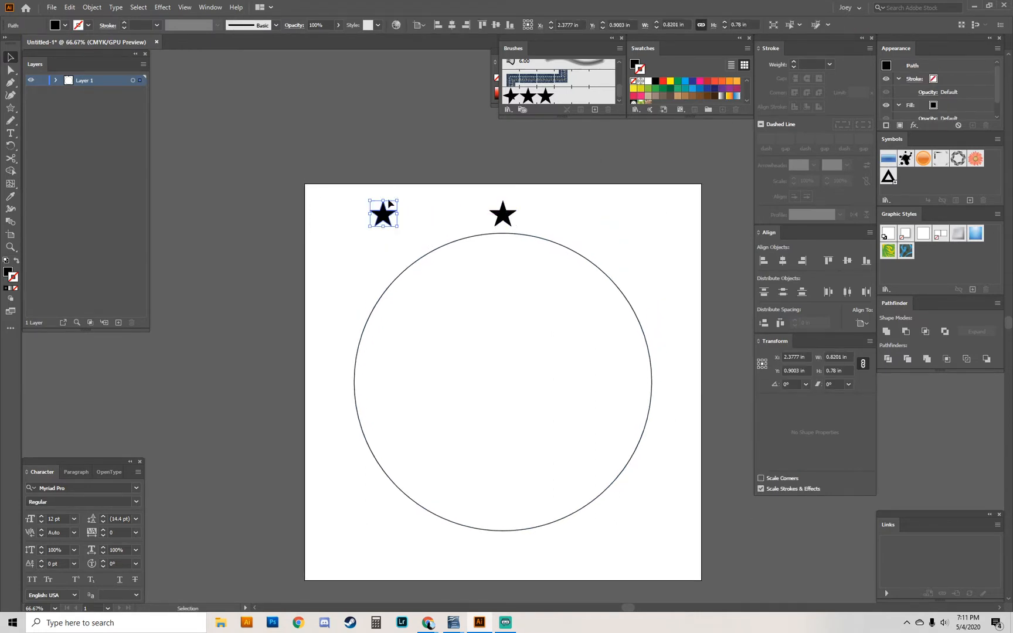
{"action": "left_click", "coordinate": [210, 7]}
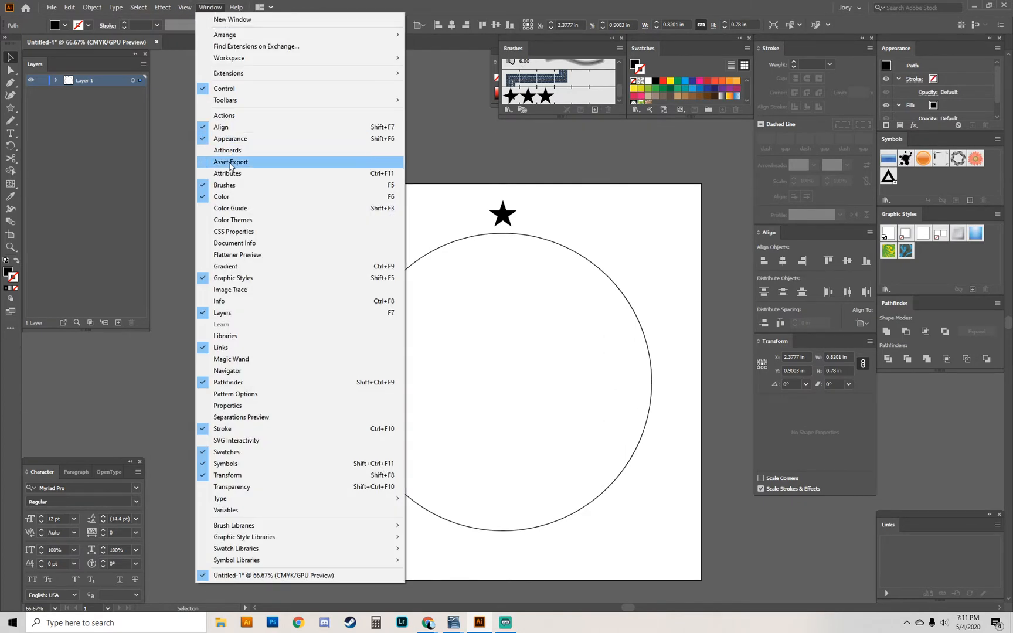
{"action": "left_click", "coordinate": [562, 135]}
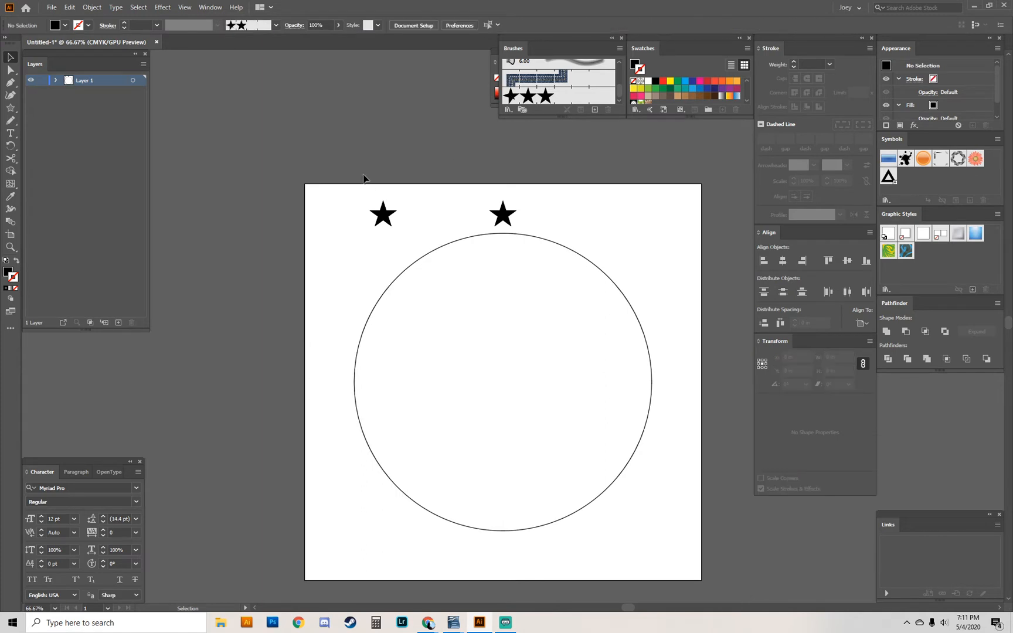
{"action": "left_click_drag", "start_coordinate": [340, 185], "coordinate": [410, 254]}
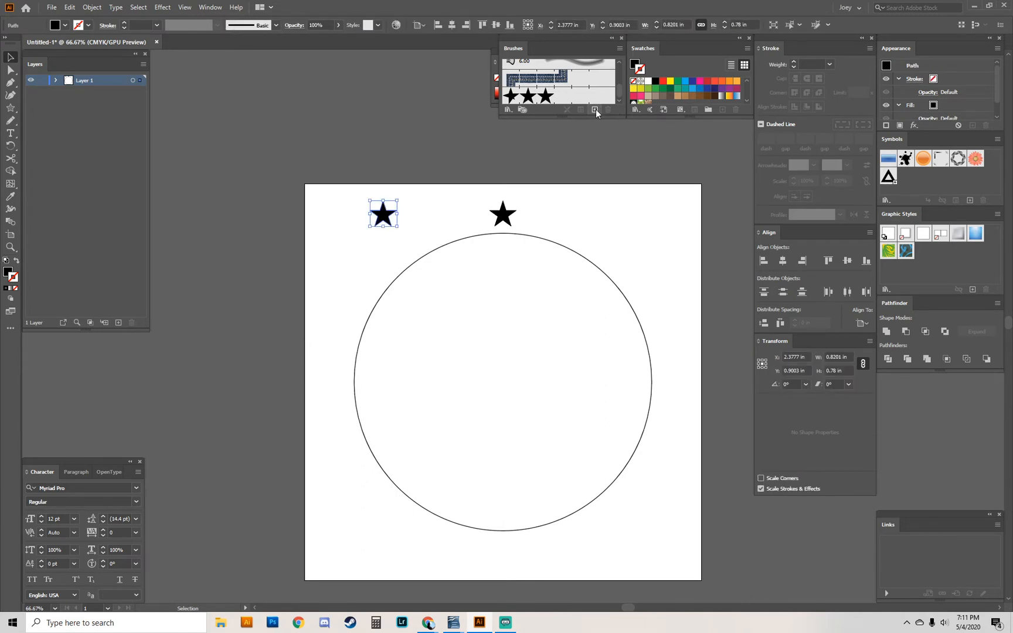
{"action": "left_click", "coordinate": [595, 109]}
{"action": "key", "text": "Escape"}
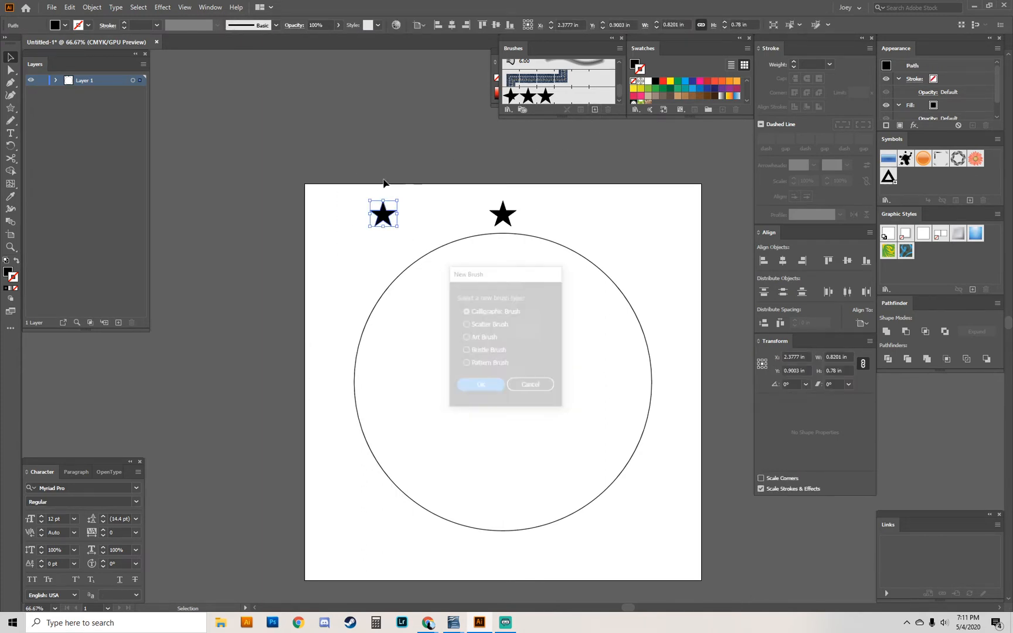
{"action": "mouse_move", "coordinate": [386, 218]}
{"action": "left_mouse_down"}
{"action": "mouse_move", "coordinate": [570, 102]}
{"action": "mouse_move", "coordinate": [385, 218]}
{"action": "left_mouse_up"}
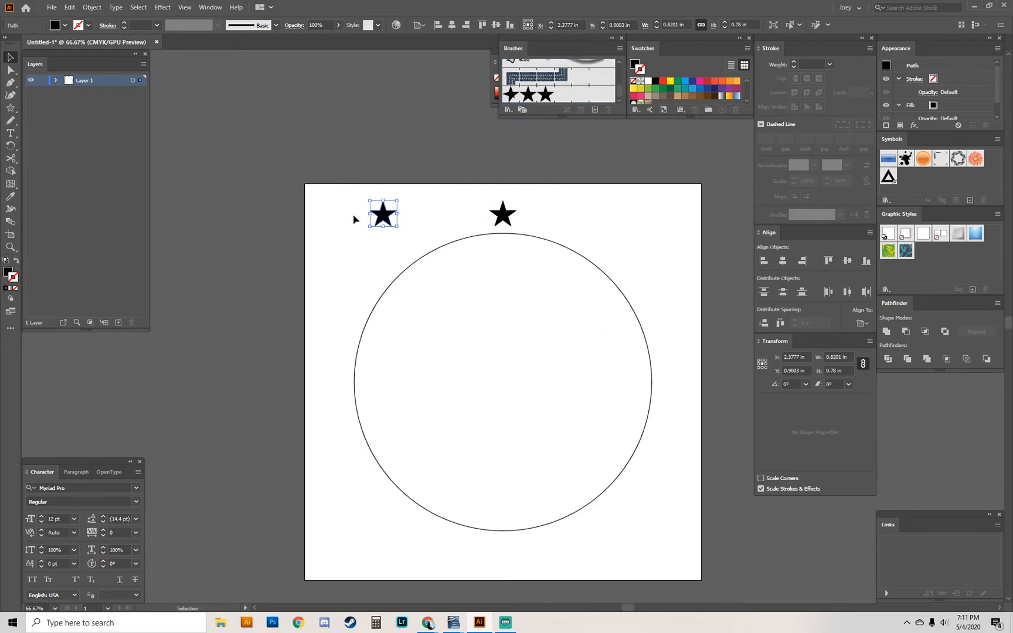
{"action": "mouse_move", "coordinate": [552, 94]}
{"action": "left_mouse_down"}
{"action": "mouse_move", "coordinate": [595, 117]}
{"action": "mouse_move", "coordinate": [609, 110]}
{"action": "left_mouse_up"}
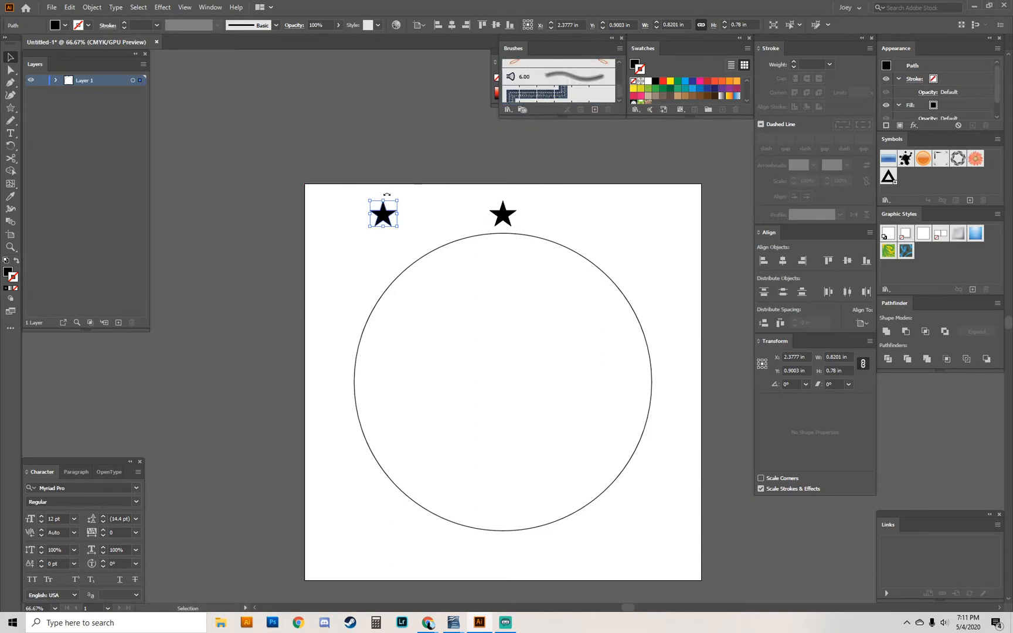
- Create a new pattern brush from the copied star with its tile spacing set to 25%
{"action": "left_click", "coordinate": [595, 109]}
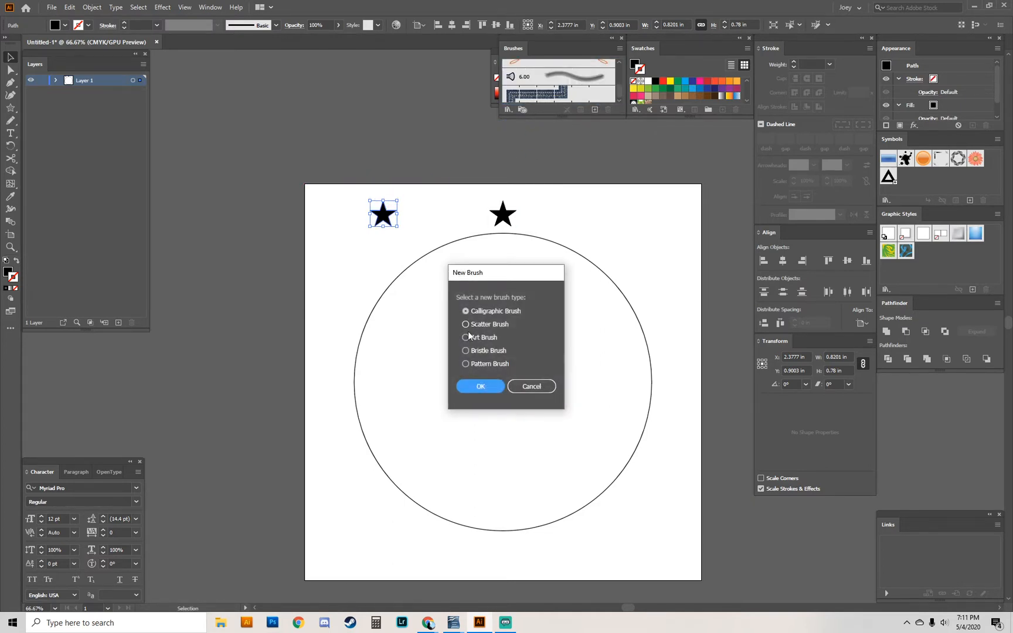
{"action": "left_click", "coordinate": [466, 365]}
{"action": "left_click", "coordinate": [479, 388]}
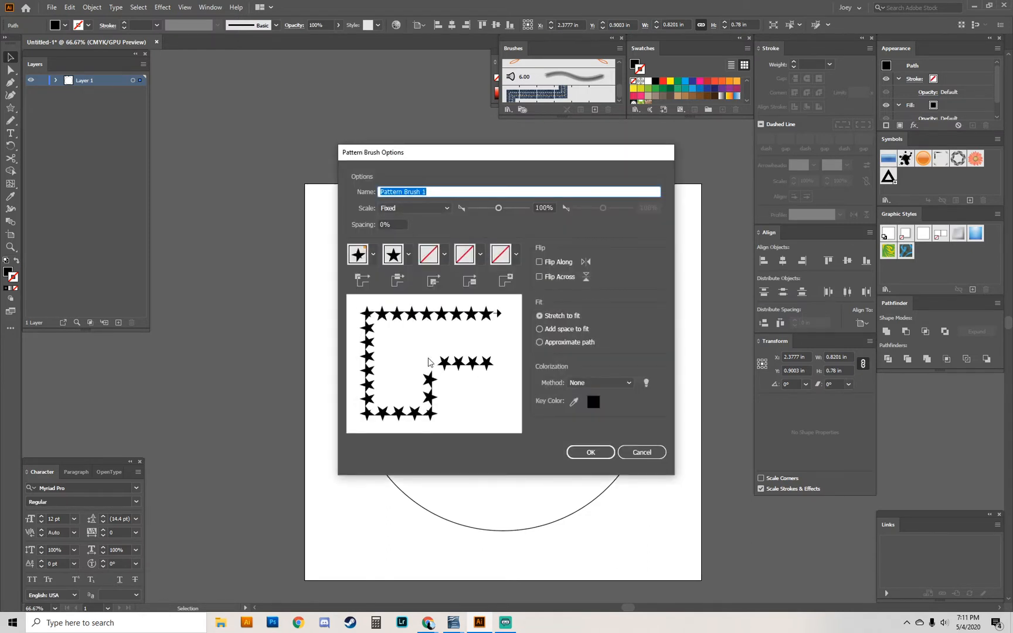
{"action": "left_click", "coordinate": [400, 224]}
{"action": "type", "text": "25"}
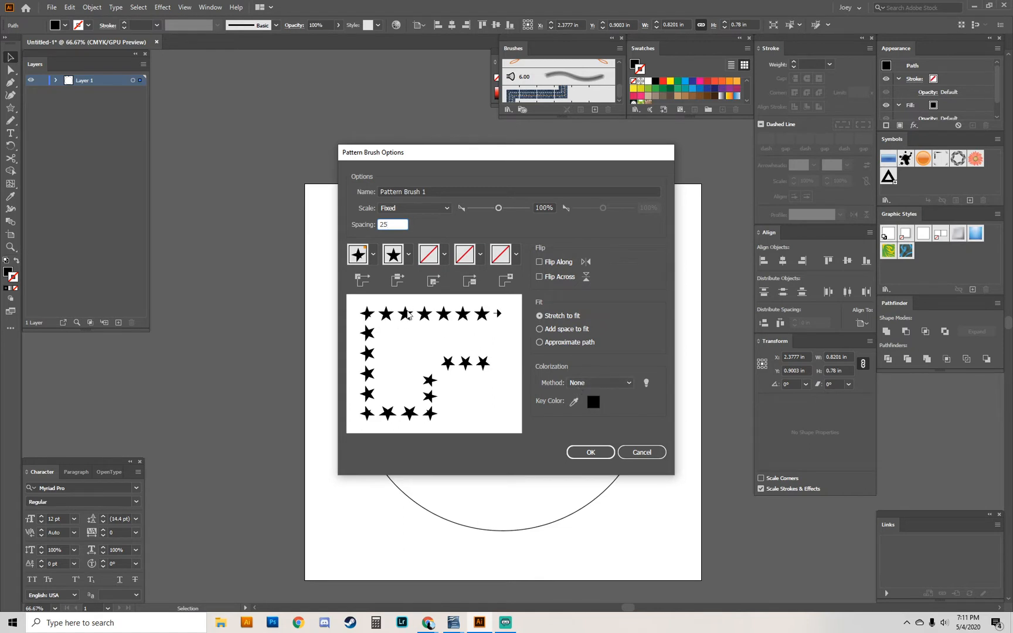
- Set the pattern brush's colorization method to Tints and save the brush
{"action": "mouse_move", "coordinate": [450, 161]}
{"action": "left_mouse_down"}
{"action": "mouse_move", "coordinate": [609, 286]}
{"action": "mouse_move", "coordinate": [601, 267]}
{"action": "mouse_move", "coordinate": [434, 170]}
{"action": "left_mouse_up"}
{"action": "left_click", "coordinate": [583, 399]}
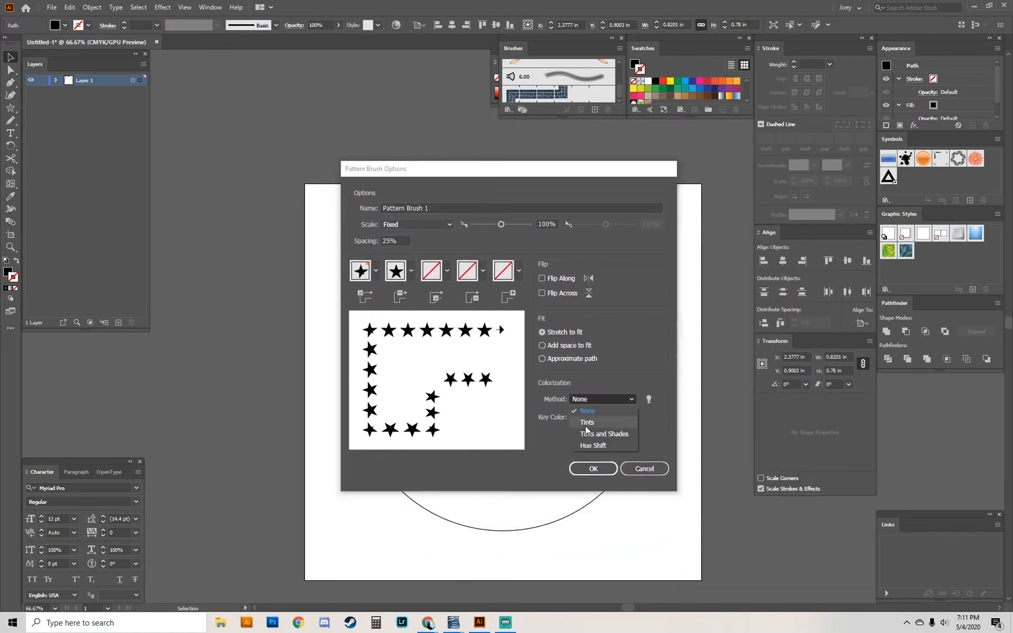
{"action": "left_click", "coordinate": [587, 423]}
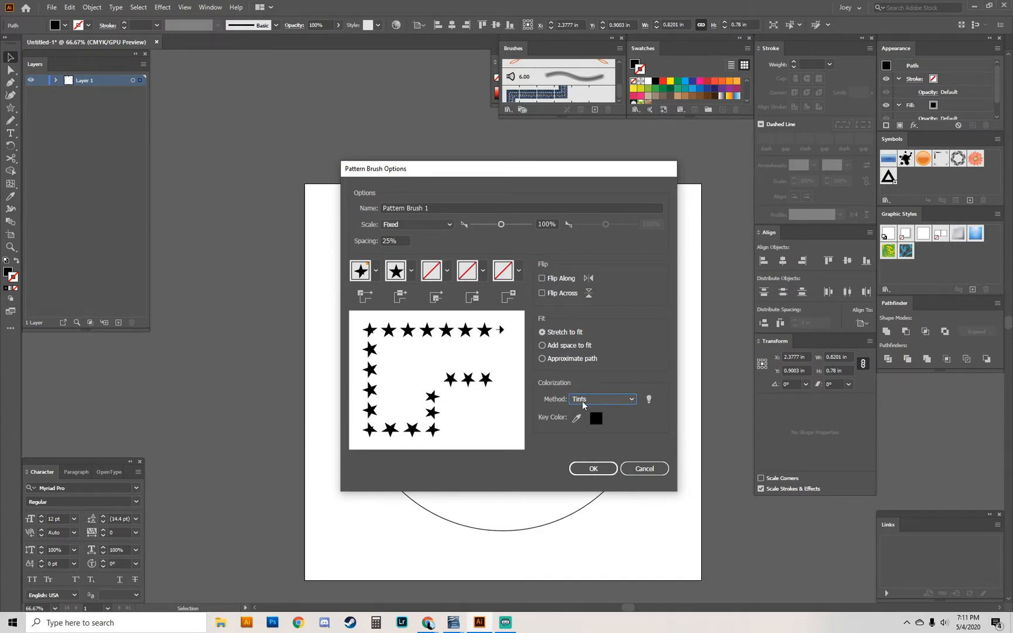
{"action": "left_click", "coordinate": [594, 403]}
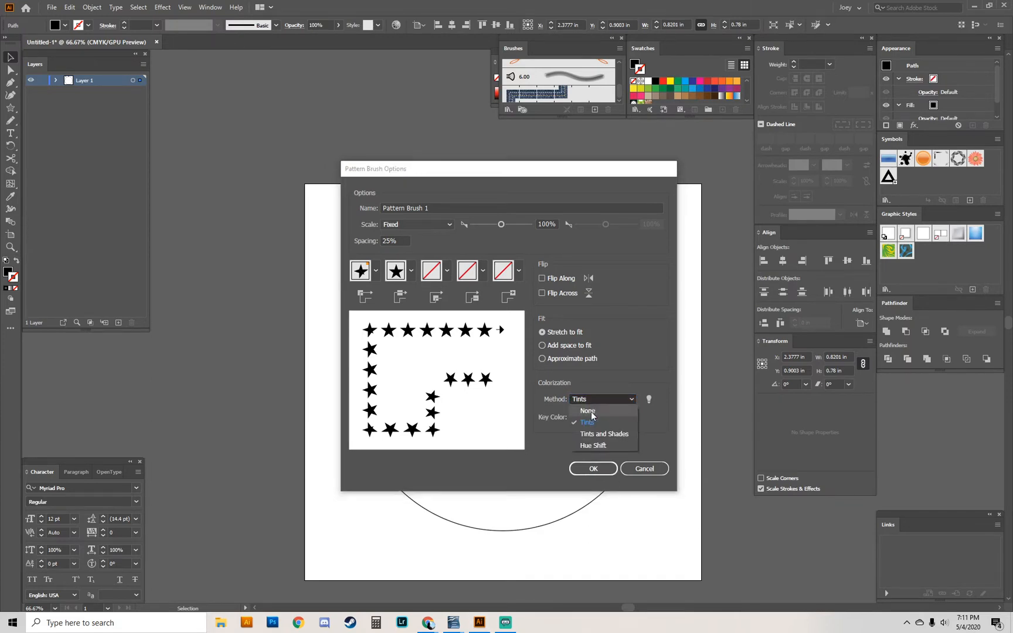
{"action": "left_click", "coordinate": [646, 338]}
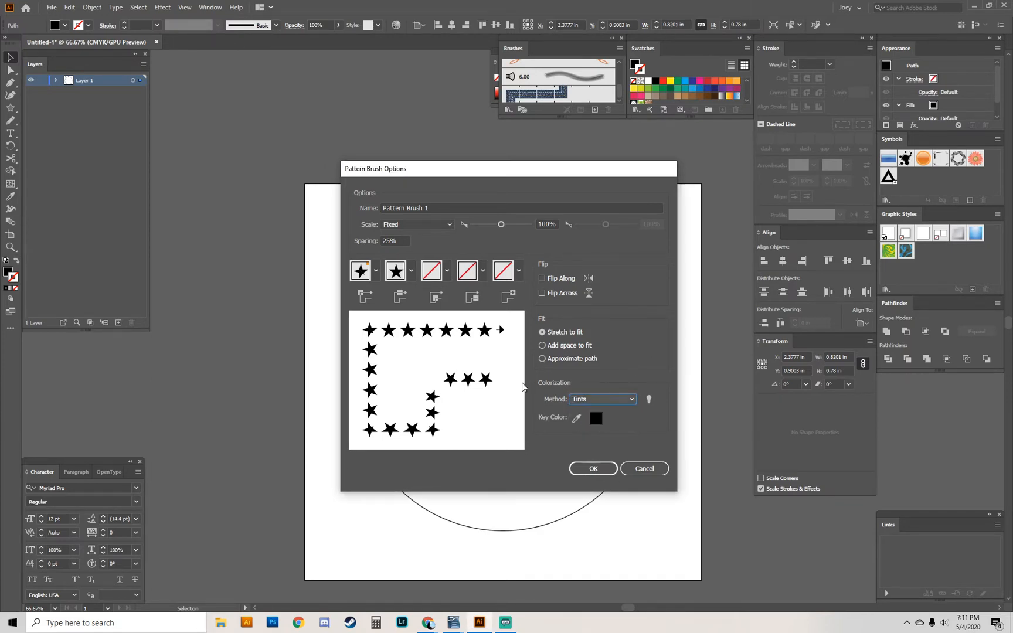
{"action": "left_click", "coordinate": [591, 469]}
- Remove the copied star and move the original star off the artboard, above its upper-left corner
{"action": "left_click", "coordinate": [383, 266]}
{"action": "left_click", "coordinate": [387, 216]}
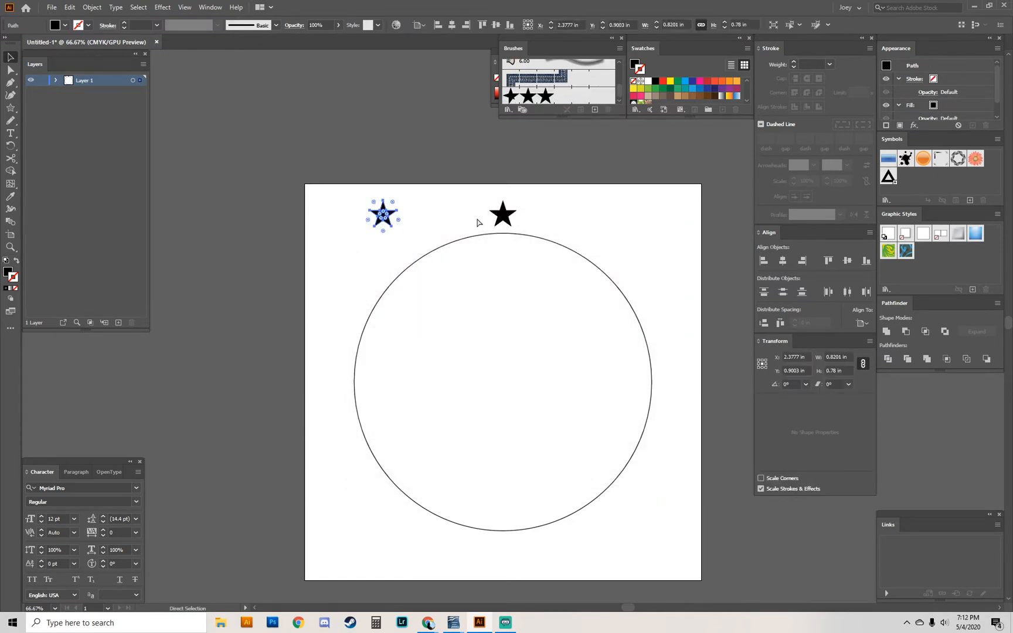
{"action": "key", "text": "ctrl+x"}
{"action": "left_click", "coordinate": [509, 218]}
{"action": "left_click_drag", "start_coordinate": [511, 222], "coordinate": [348, 142]}
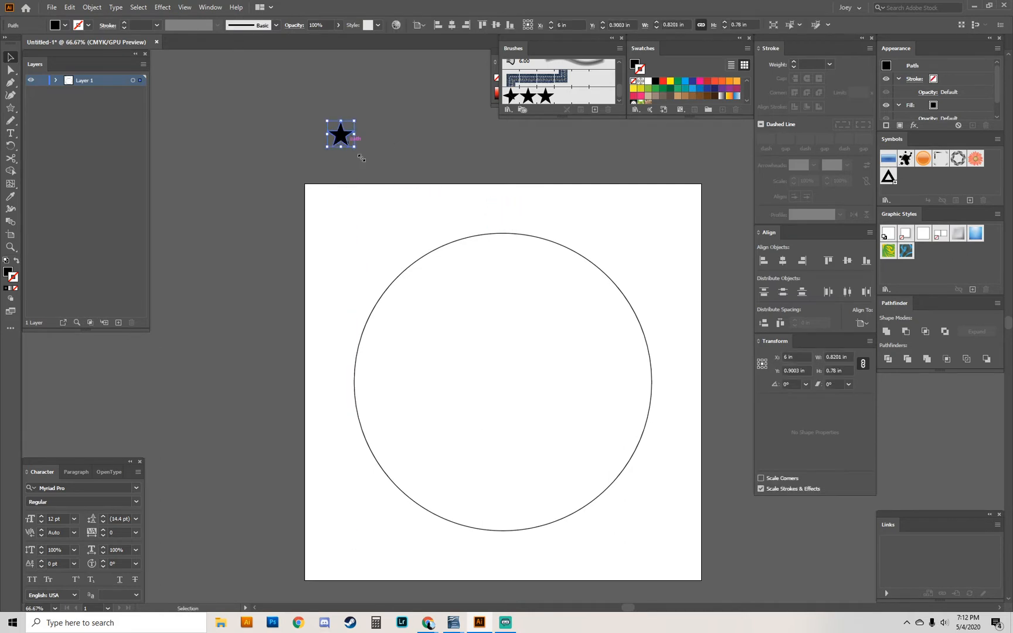
- Make an enlarged concentric copy of the circle, about 9.95 in wide, around the original circle
{"action": "left_click", "coordinate": [409, 230]}
{"action": "left_click", "coordinate": [454, 241]}
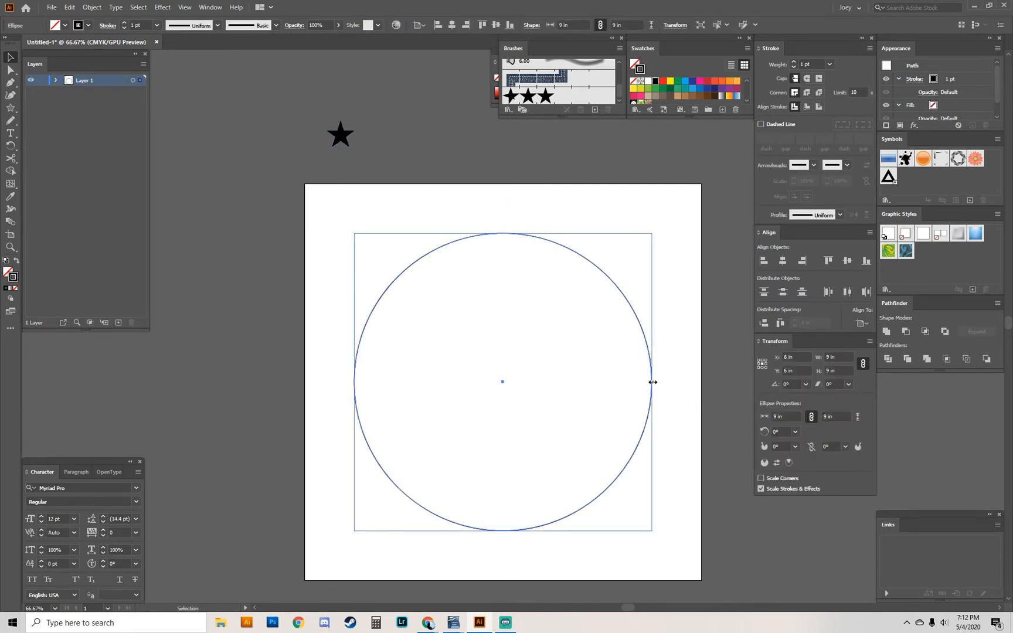
{"action": "left_click_drag", "start_coordinate": [653, 382], "coordinate": [602, 374]}
{"action": "left_click", "coordinate": [654, 364]}
{"action": "key", "text": "ctrl+z"}
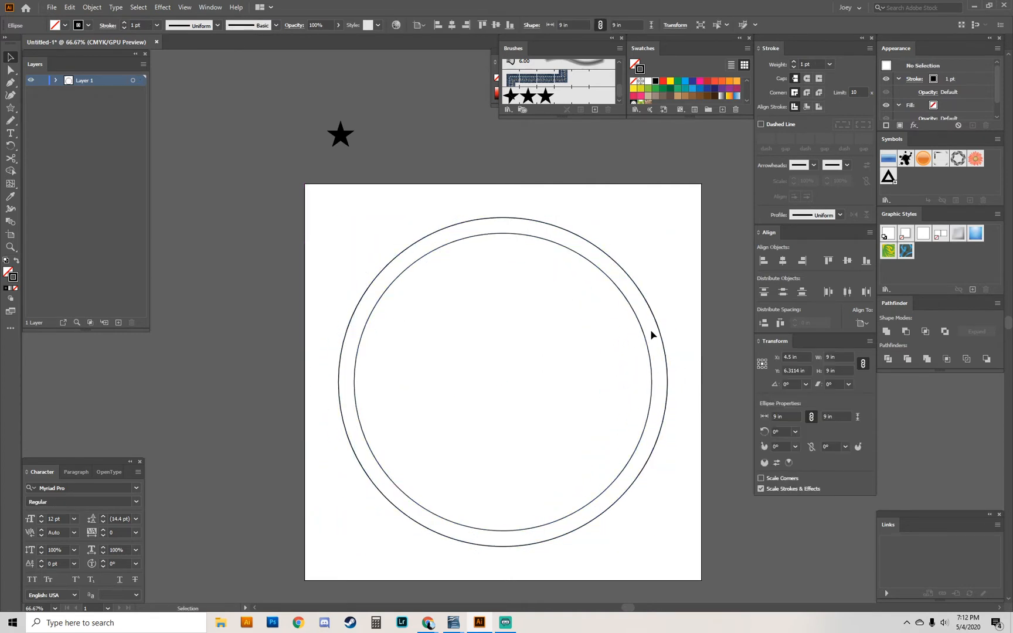
- Apply the star pattern brush to the outer circle
{"action": "left_click", "coordinate": [658, 332]}
{"action": "left_click", "coordinate": [522, 97]}
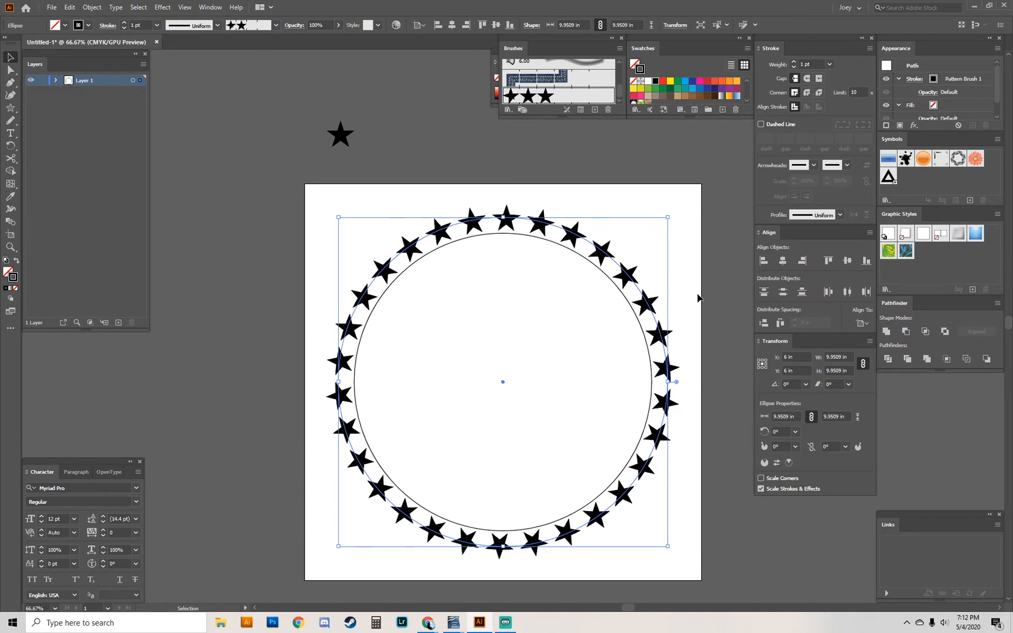
{"action": "left_click", "coordinate": [731, 366]}
- Set the star-brushed outer circle's stroke weight to 0.75 pt
{"action": "left_click", "coordinate": [501, 217]}
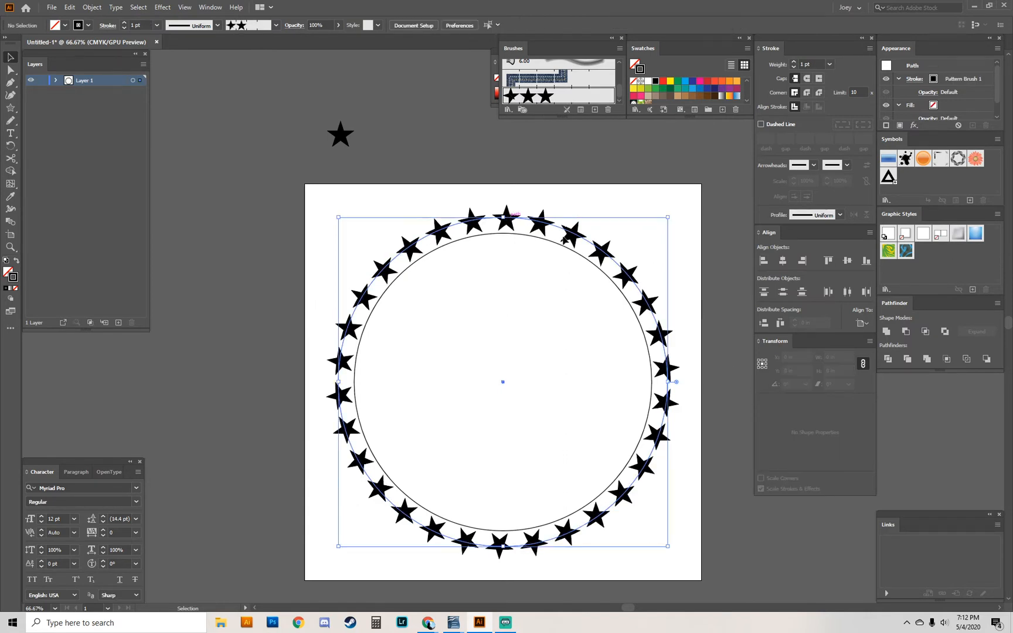
{"action": "left_click", "coordinate": [806, 64]}
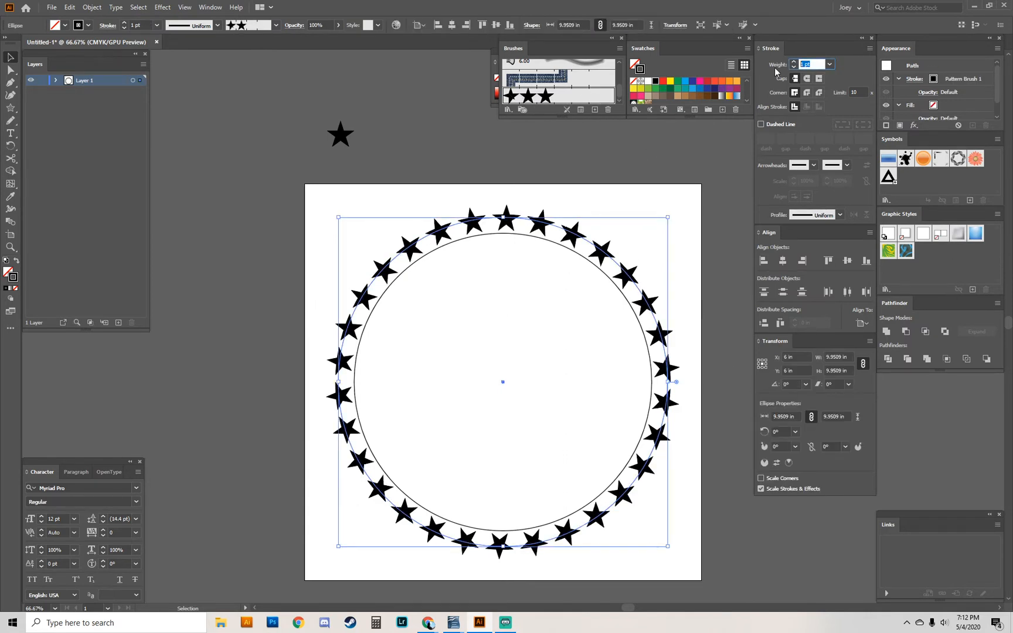
{"action": "type", "text": "0.75"}
{"action": "key", "text": "Return"}
{"action": "left_click", "coordinate": [483, 171]}
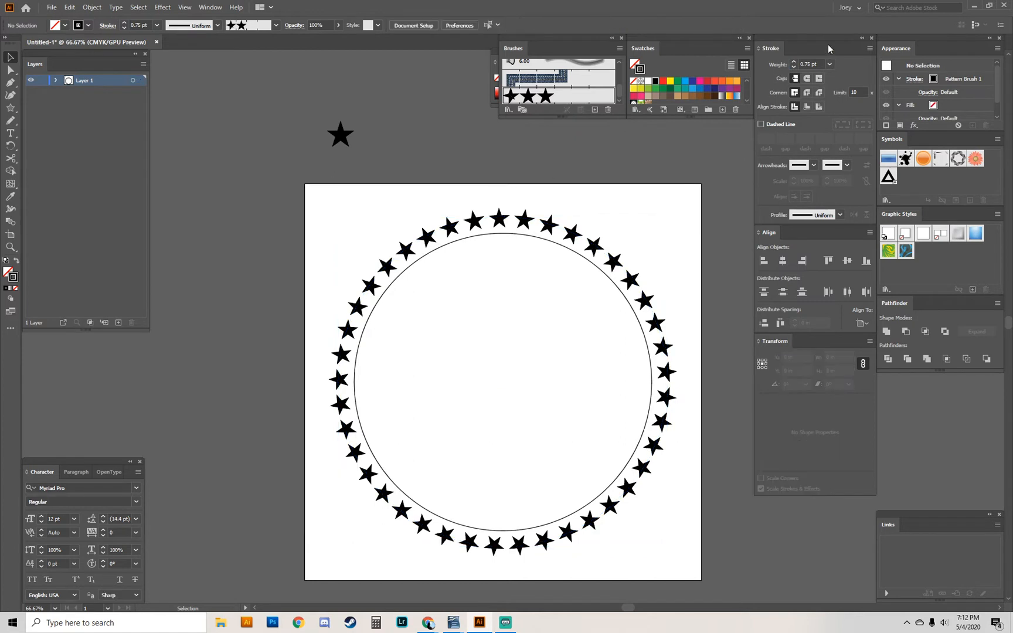
- Try a 2 pt stroke weight on the star-brushed circle and undo it
{"action": "left_click", "coordinate": [506, 217]}
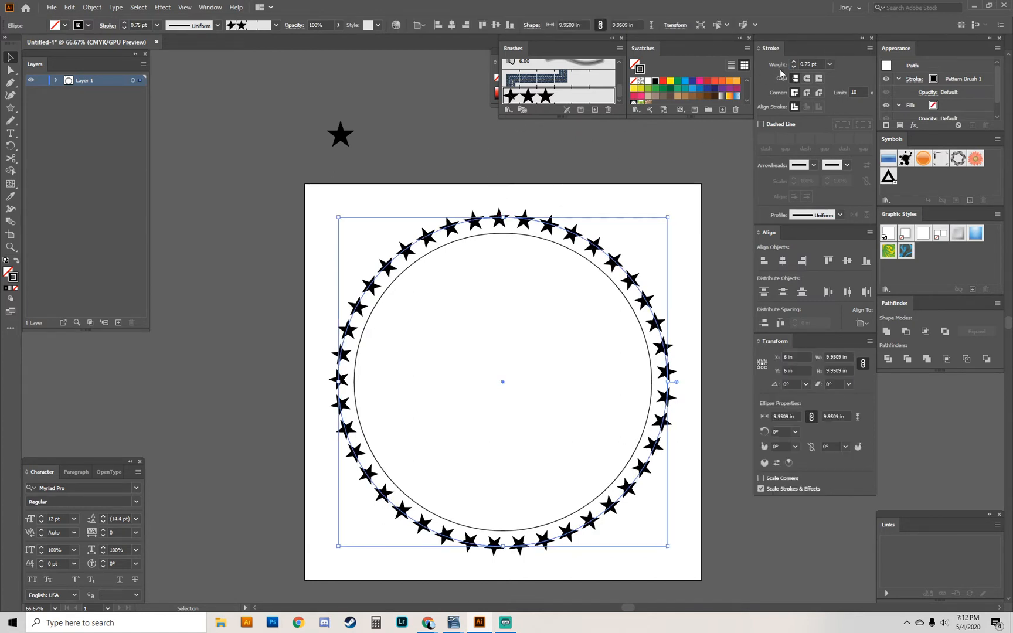
{"action": "left_click_drag", "start_coordinate": [820, 64], "coordinate": [768, 76]}
{"action": "type", "text": "2"}
{"action": "key", "text": "Tab"}
{"action": "left_click", "coordinate": [417, 132]}
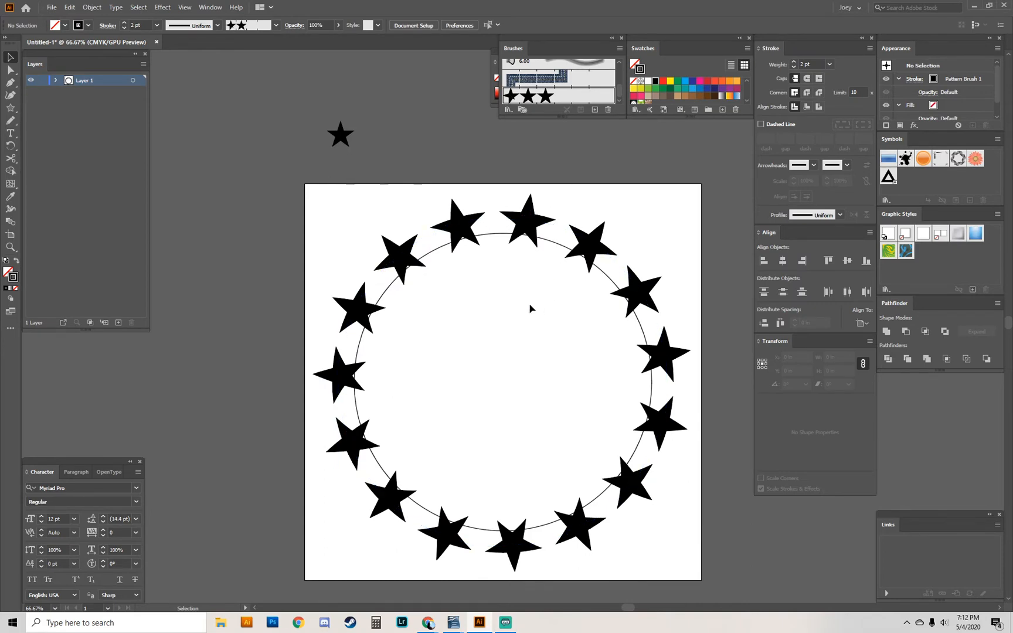
{"action": "key", "text": "ctrl+z"}
{"action": "key", "text": "ctrl+z"}
{"action": "left_click", "coordinate": [492, 201]}
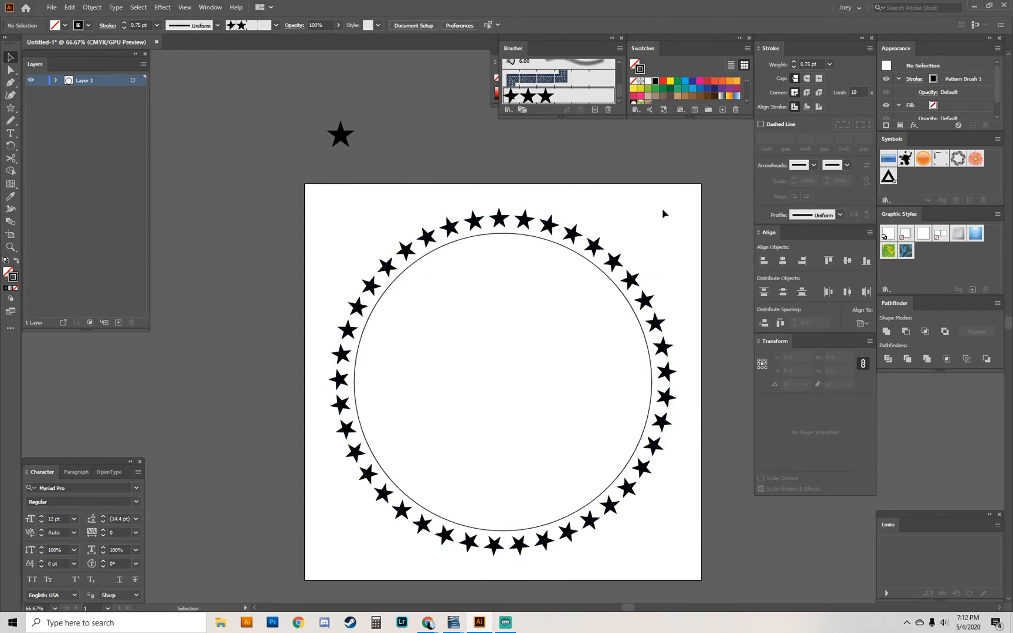
- Check the path under the star ring in outline view, and try moving the ring before undoing the move
{"action": "left_click", "coordinate": [494, 223]}
{"action": "key", "text": "ctrl+y"}
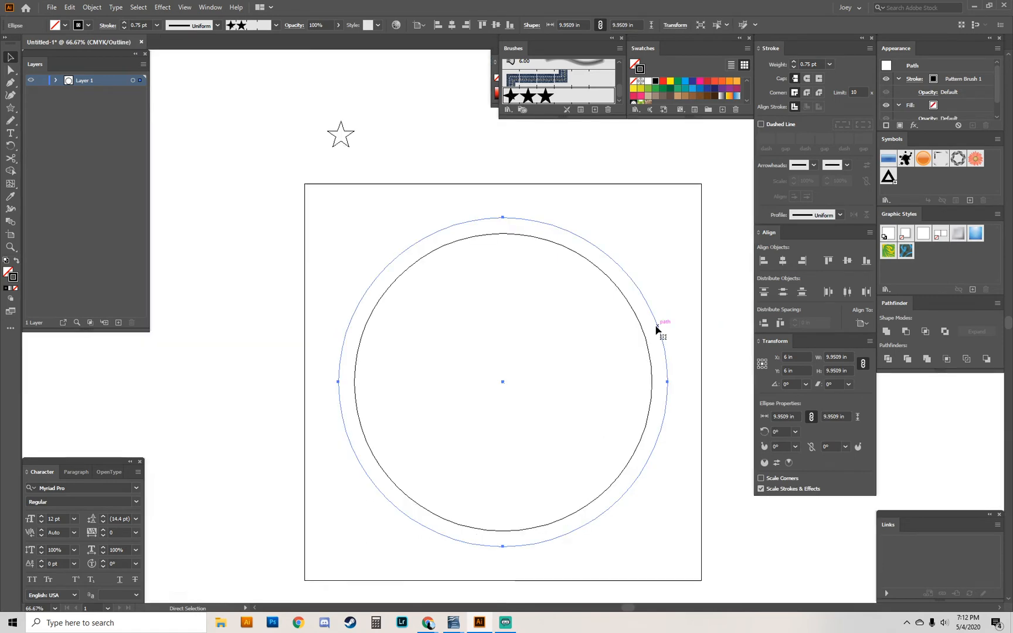
{"action": "key", "text": "ctrl+y"}
{"action": "left_click_drag", "start_coordinate": [657, 330], "coordinate": [607, 328]}
{"action": "left_click_drag", "start_coordinate": [584, 278], "coordinate": [614, 256]}
{"action": "key", "text": "ctrl+z"}
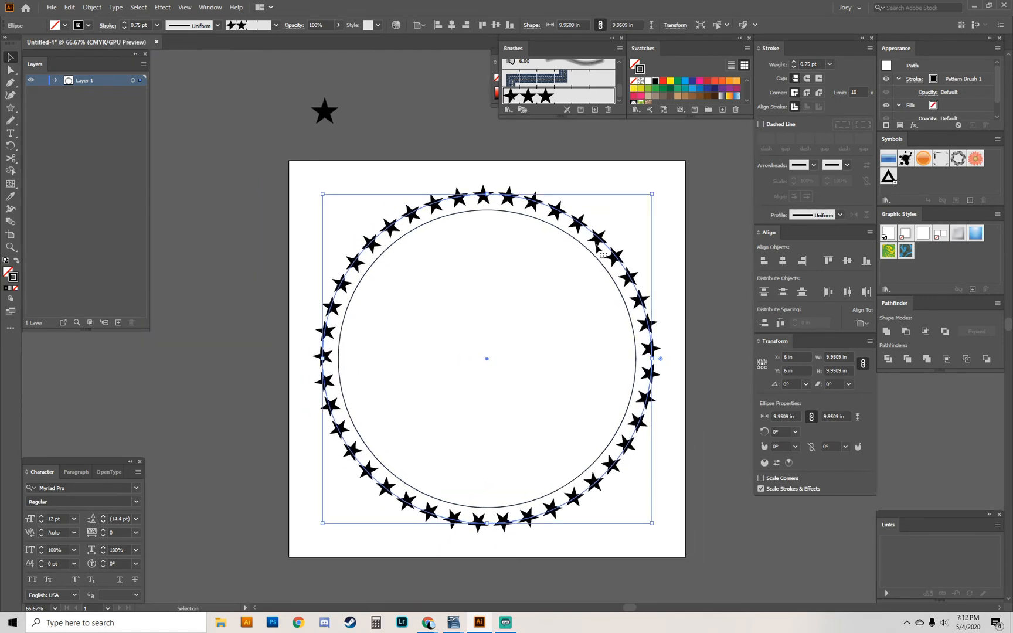
- Flatten the star ring's transparency with the Medium Resolution preset, converting all strokes to outlines
{"action": "left_click", "coordinate": [92, 7]}
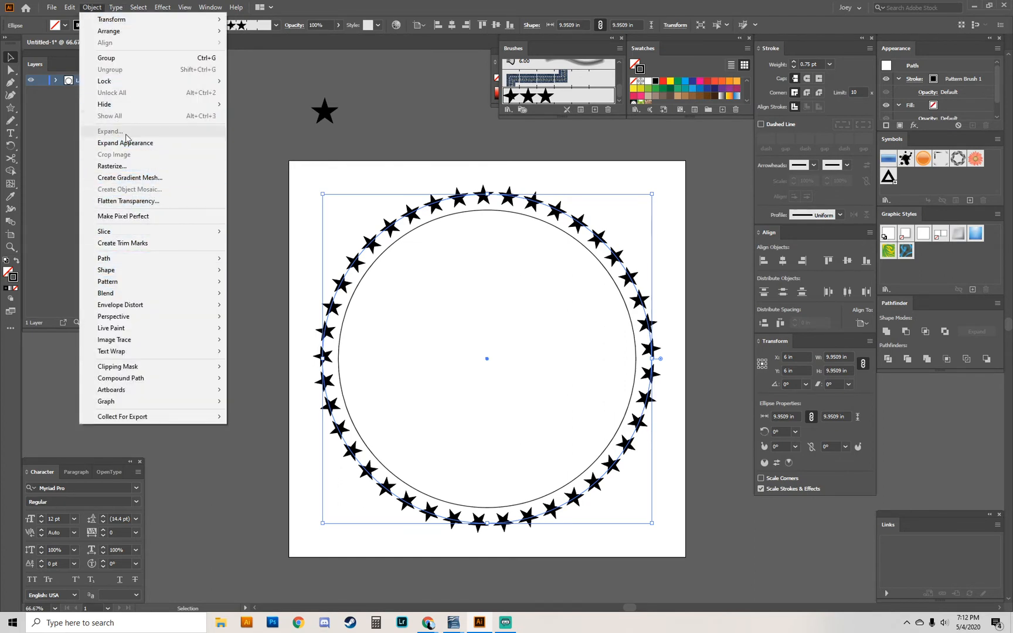
{"action": "left_click", "coordinate": [129, 201]}
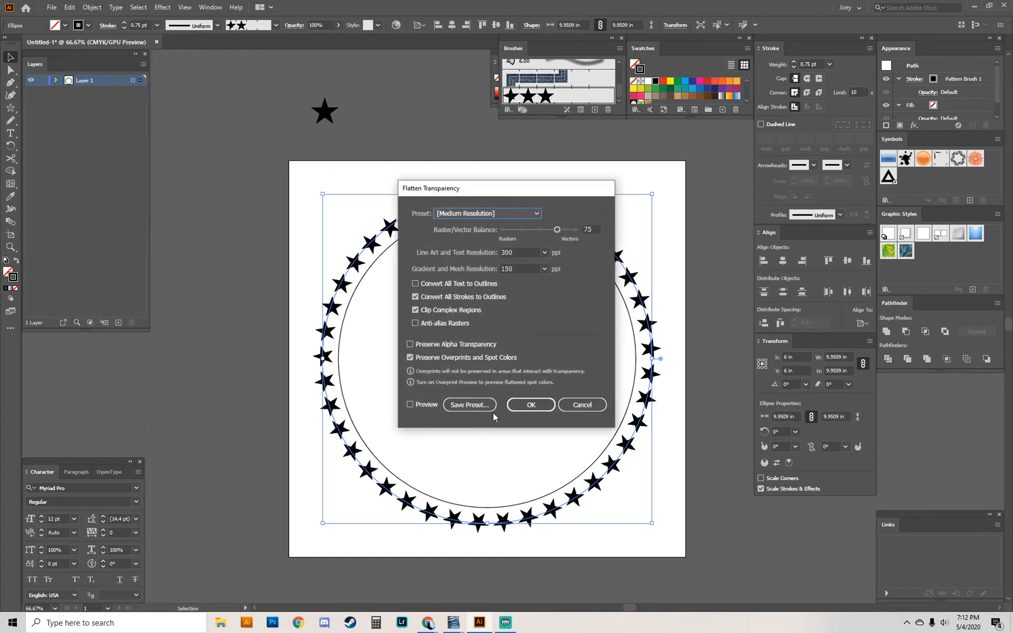
{"action": "left_click", "coordinate": [529, 405]}
- Try moving the top star of the flattened ring on its own, undo it and remove the star ring
{"action": "left_click", "coordinate": [483, 202]}
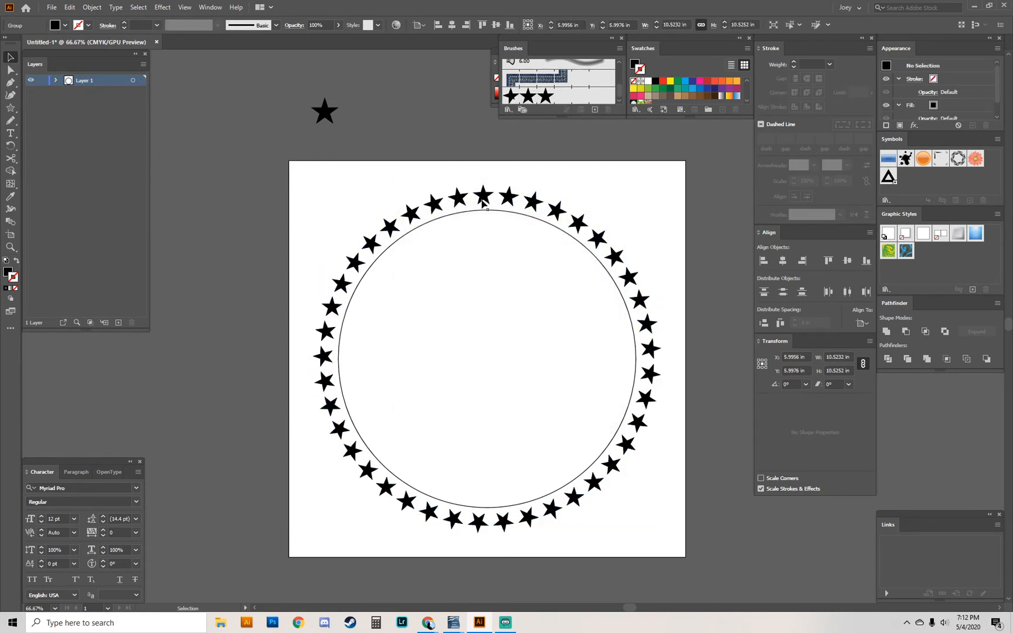
{"action": "key", "text": "a"}
{"action": "left_click_drag", "start_coordinate": [485, 200], "coordinate": [479, 159]}
{"action": "key", "text": "ctrl+z"}
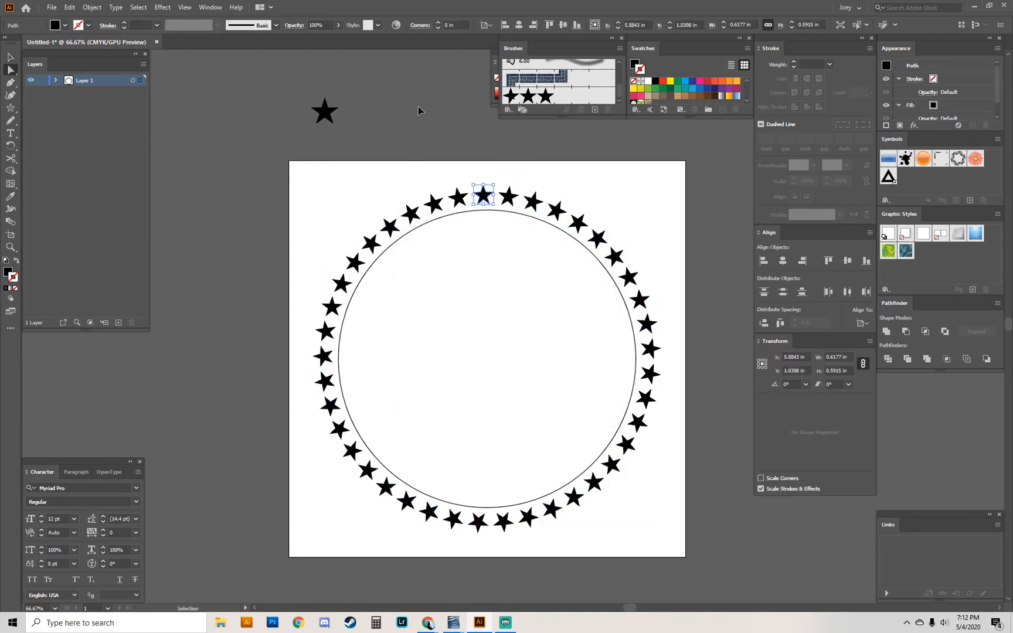
{"action": "key", "text": "ctrl+z"}
{"action": "key", "text": "ctrl+z"}
- Create a dynamic symbol named star from the single star, with the export type set to Graphic
{"action": "key", "text": "v"}
{"action": "left_click_drag", "start_coordinate": [328, 123], "coordinate": [918, 183]}
{"action": "left_click", "coordinate": [373, 180]}
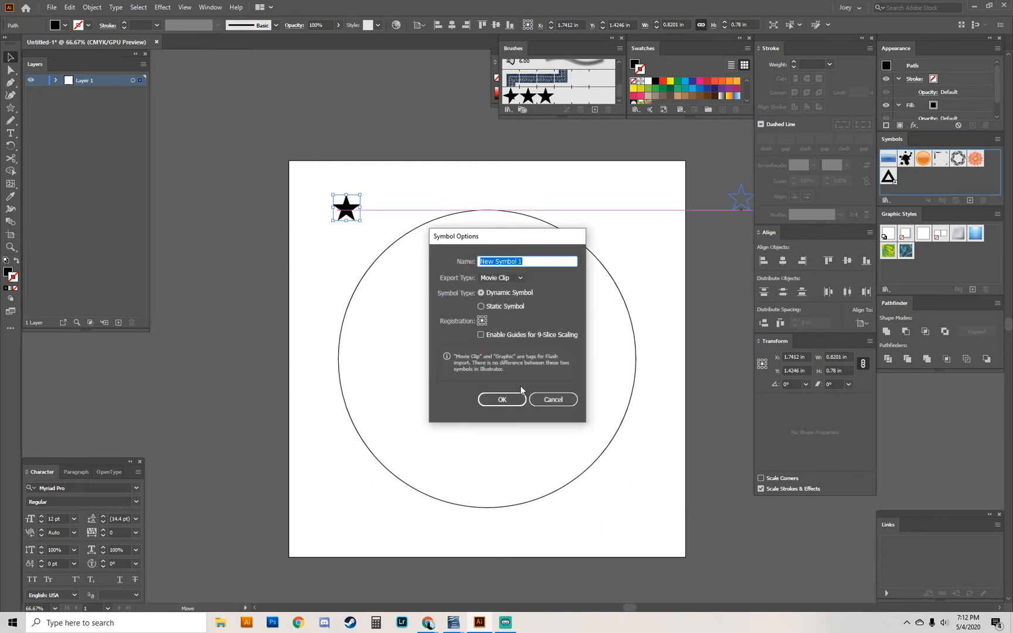
{"action": "type", "text": "star"}
{"action": "key", "text": "Tab"}
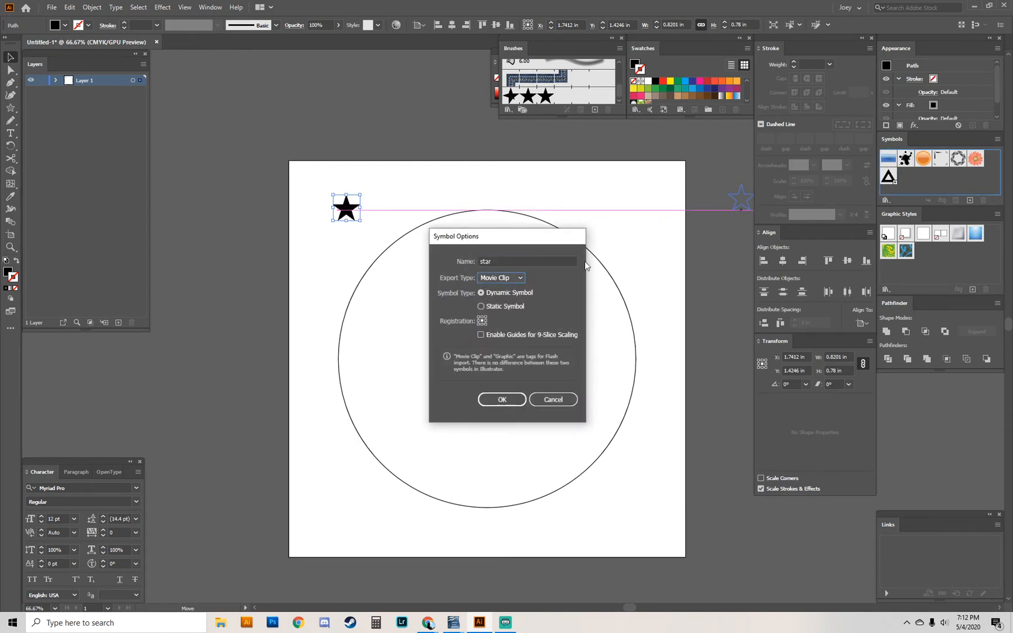
{"action": "left_click", "coordinate": [509, 280]}
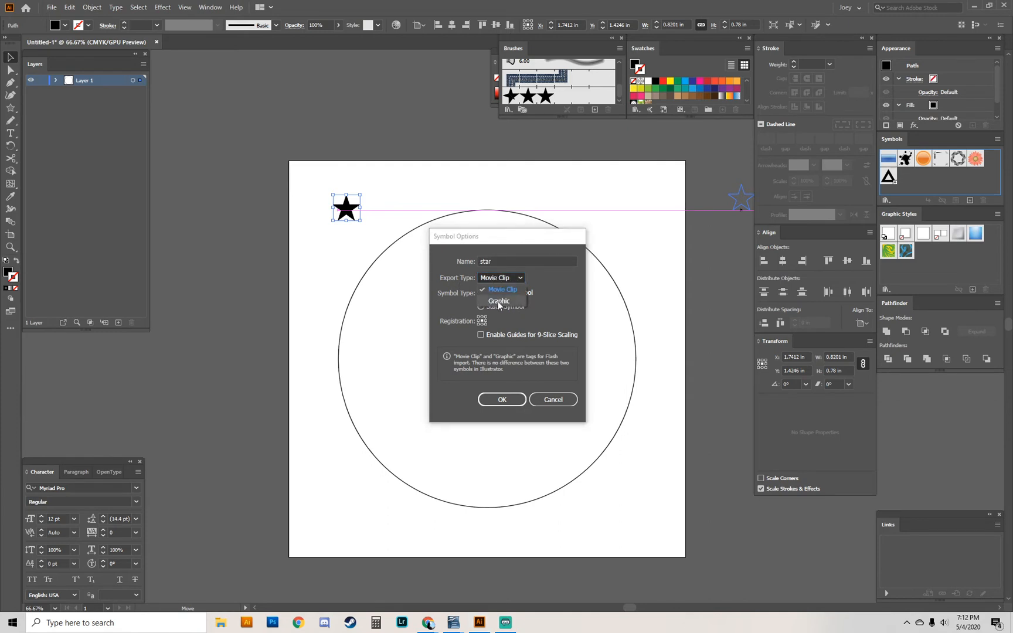
{"action": "left_click", "coordinate": [499, 302]}
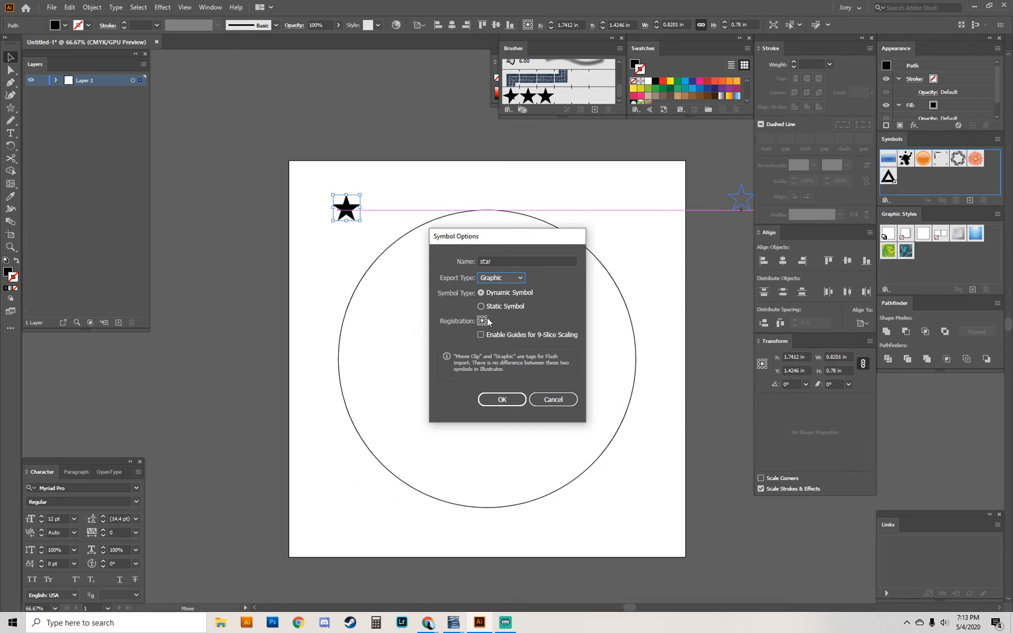
{"action": "left_click", "coordinate": [502, 399]}
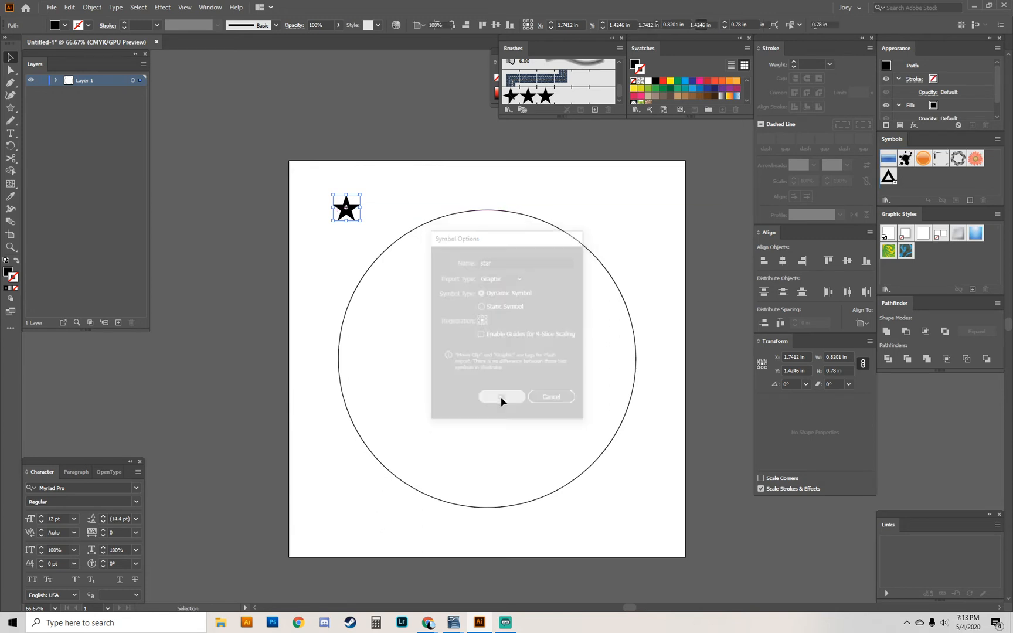
- Centre the star symbol horizontally on the circle and place it just above the circle's top edge
{"action": "left_click", "coordinate": [348, 212]}
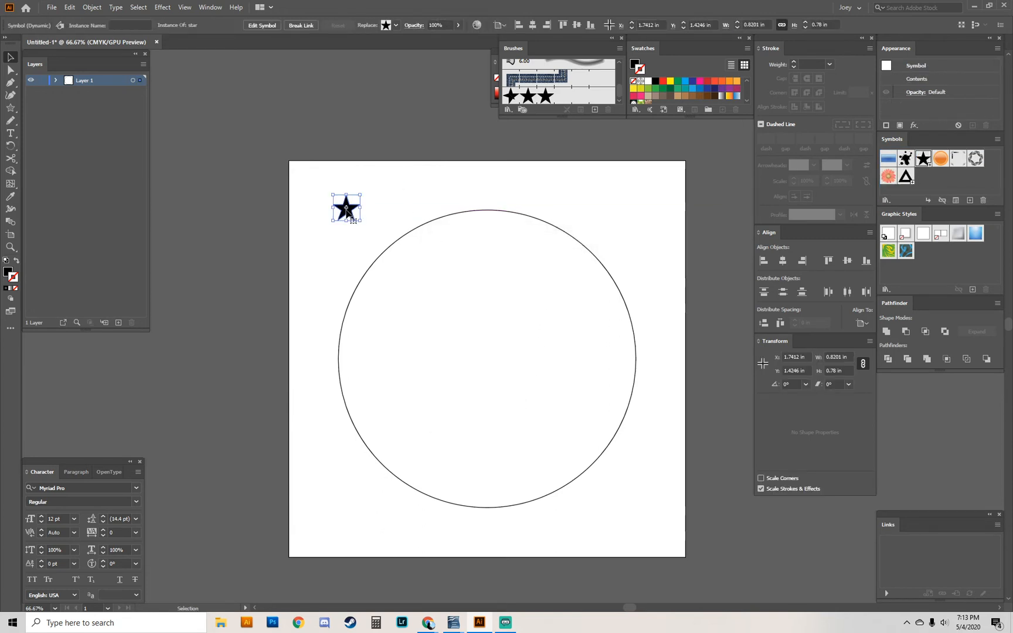
{"action": "left_click", "coordinate": [491, 212], "text": "shift"}
{"action": "left_click", "coordinate": [492, 212]}
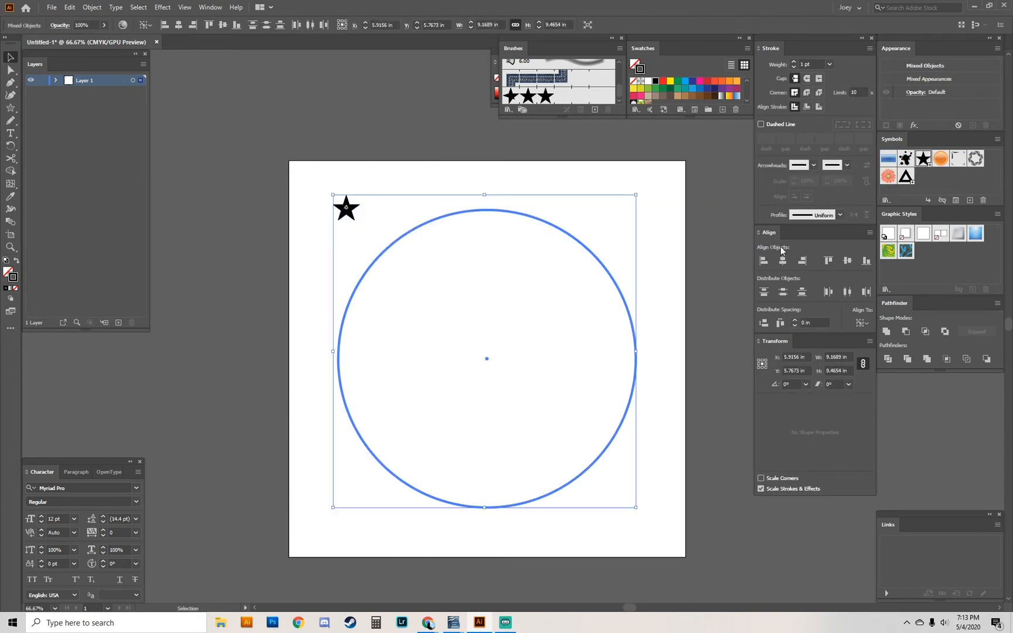
{"action": "left_click", "coordinate": [783, 260]}
{"action": "left_click", "coordinate": [436, 177]}
{"action": "left_click_drag", "start_coordinate": [487, 207], "coordinate": [487, 190]}
{"action": "left_click", "coordinate": [454, 132]}
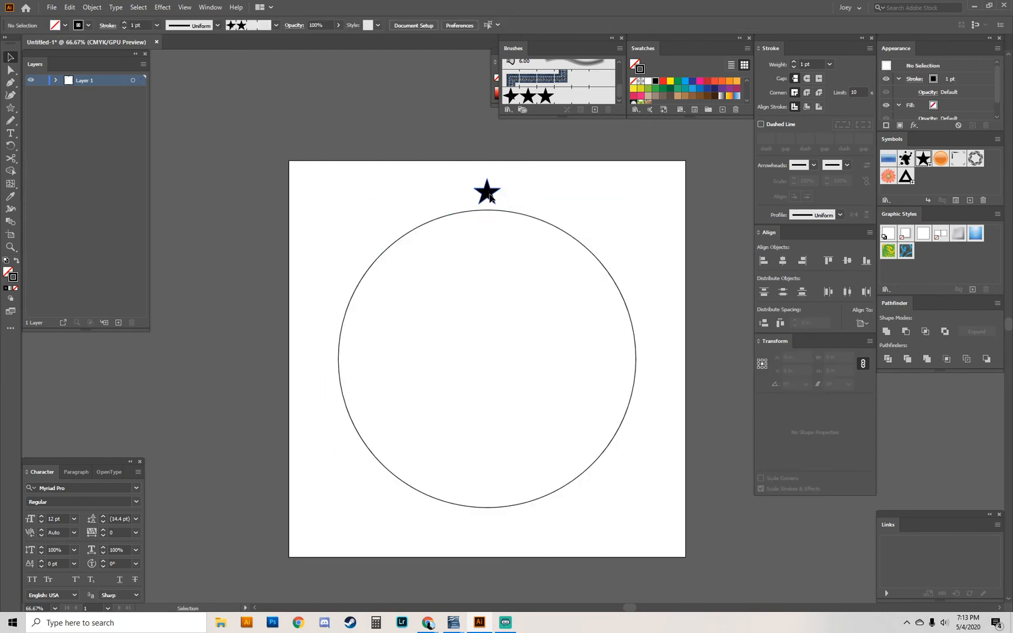
- Create a copy of the star symbol rotated by 360°/24 about the circle's centre
{"action": "left_click", "coordinate": [489, 198]}
{"action": "key", "text": "r"}
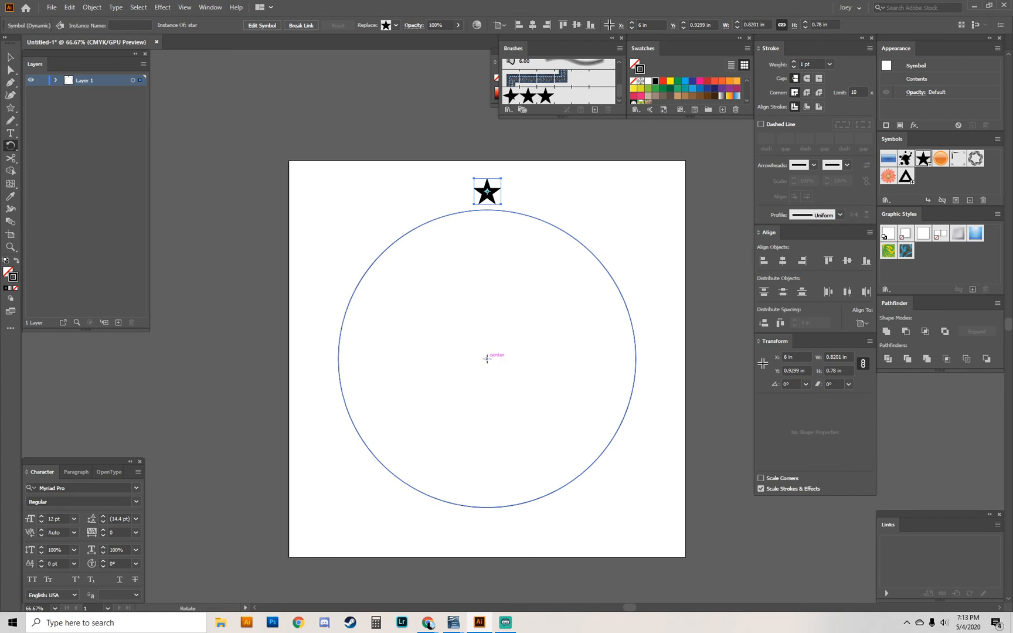
{"action": "left_click", "coordinate": [487, 359], "text": "alt"}
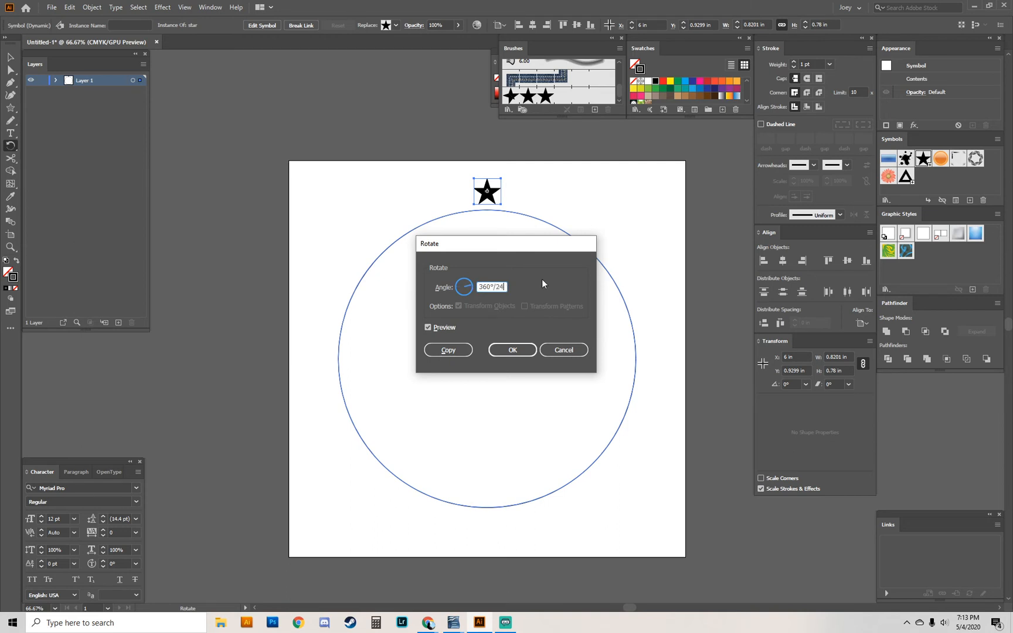
{"action": "left_click", "coordinate": [436, 354]}
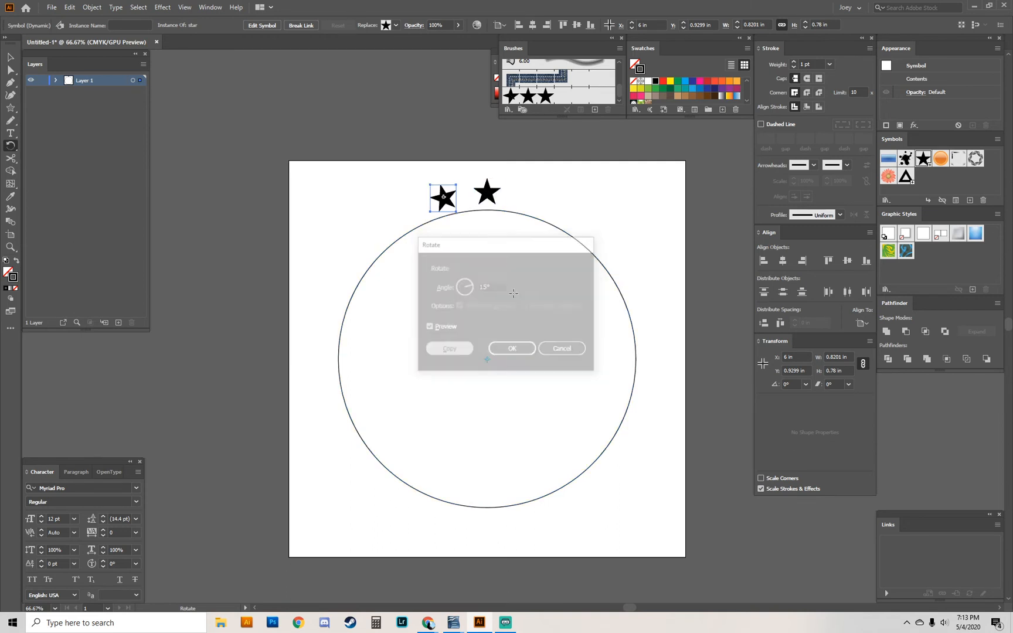
- Repeat the rotated copy around the circle to complete an evenly spaced ring of 24 star symbols
{"action": "key", "text": "ctrl+d"}
{"action": "key", "text": "ctrl+d"}
{"action": "key", "text": "ctrl+d"}
{"action": "key", "text": "ctrl+d"}
{"action": "key", "text": "ctrl+d"}
{"action": "key", "text": "ctrl+d"}
{"action": "key", "text": "ctrl+d"}
{"action": "key", "text": "ctrl+d"}
{"action": "key", "text": "ctrl+d"}
{"action": "key", "text": "ctrl+d"}
{"action": "key", "text": "ctrl+d"}
{"action": "key", "text": "ctrl+d"}
{"action": "key", "text": "ctrl+d"}
{"action": "key", "text": "ctrl+d"}
{"action": "key", "text": "ctrl+d"}
{"action": "key", "text": "ctrl+d"}
{"action": "key", "text": "ctrl+d"}
{"action": "key", "text": "ctrl+d"}
{"action": "key", "text": "ctrl+d"}
{"action": "key", "text": "ctrl+d"}
{"action": "key", "text": "ctrl+d"}
{"action": "key", "text": "ctrl+d"}
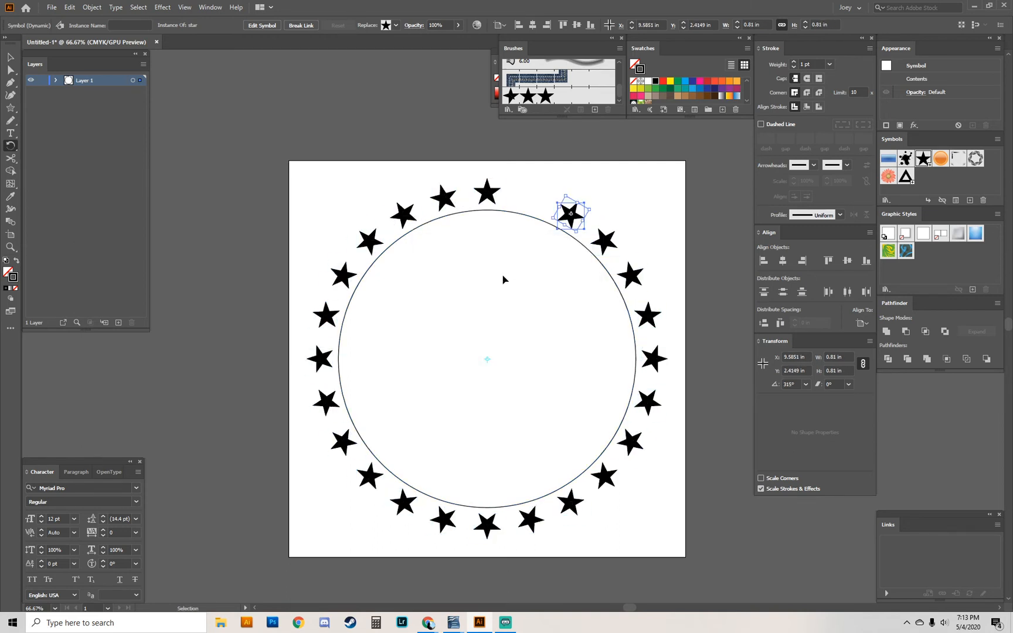
- Deselect the stars and examine the ring of star symbols in outline view
{"action": "key", "text": "v"}
{"action": "left_click", "coordinate": [389, 131]}
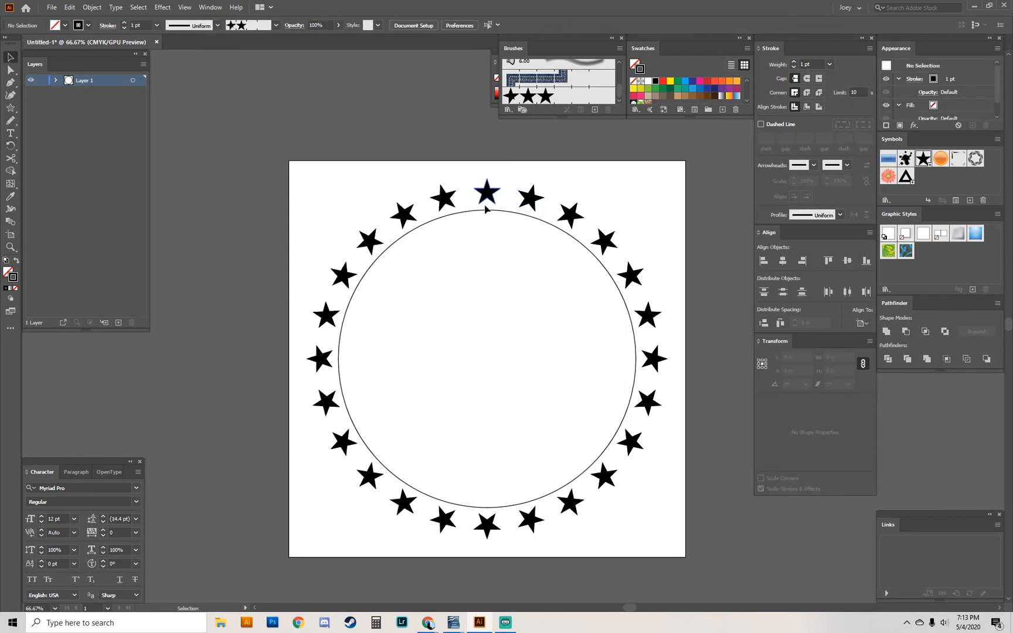
{"action": "key", "text": "ctrl+y"}
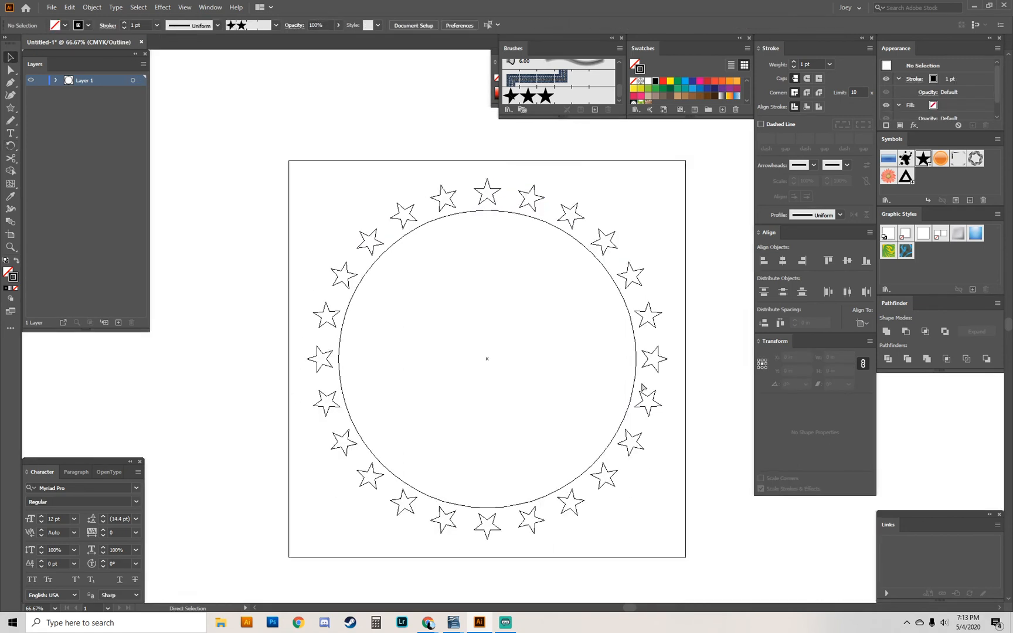
- Return from outline to preview display and examine the rotation of the star symbols around the circle up close
{"action": "key", "text": "ctrl+y"}
{"action": "left_click", "coordinate": [487, 192]}
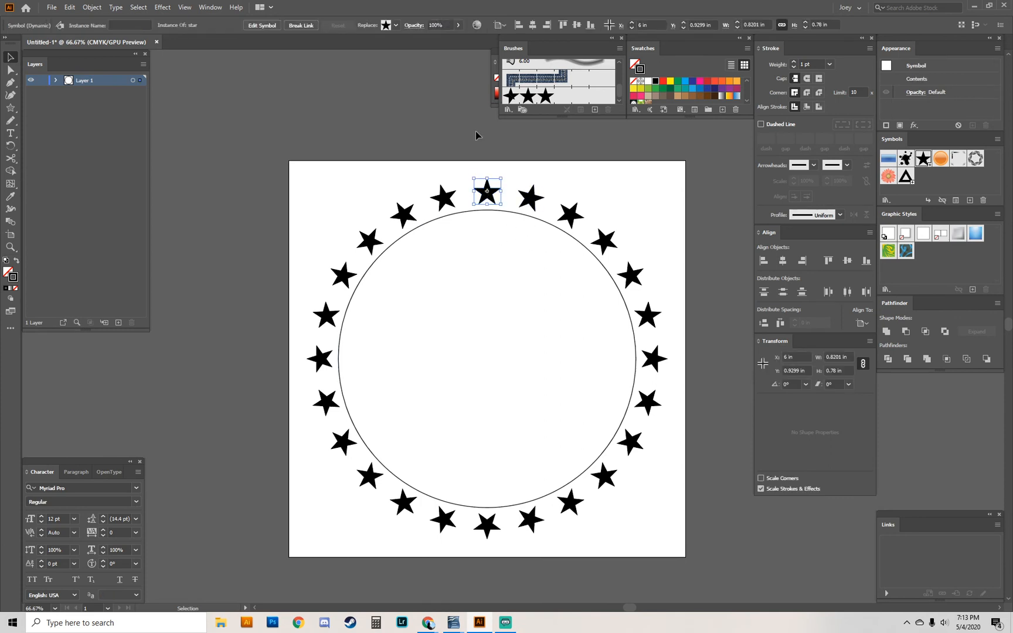
{"action": "left_click", "coordinate": [417, 109]}
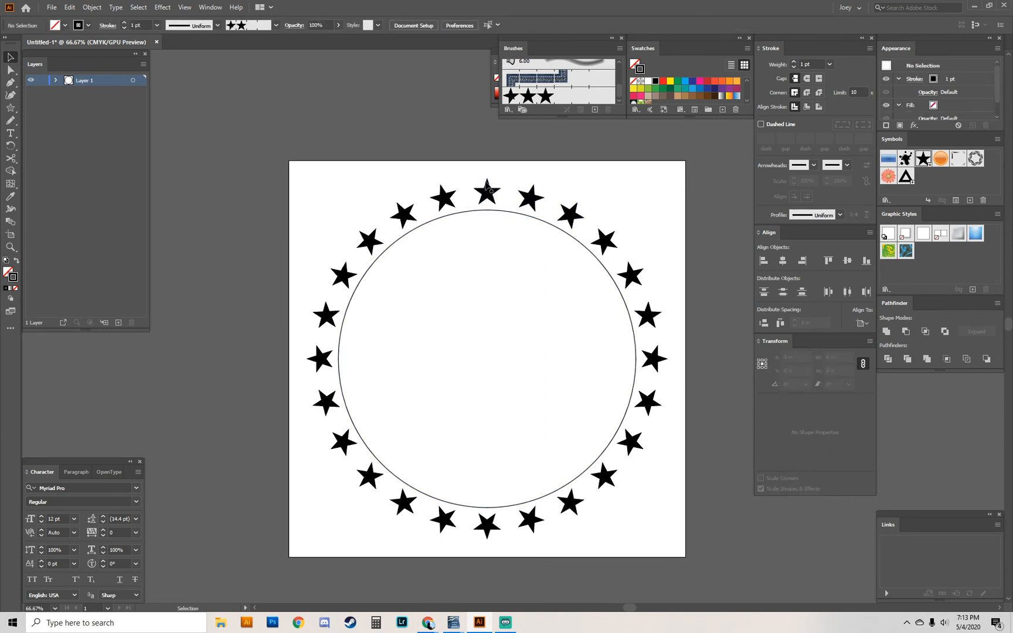
{"action": "left_click_drag", "start_coordinate": [391, 320], "coordinate": [404, 334]}
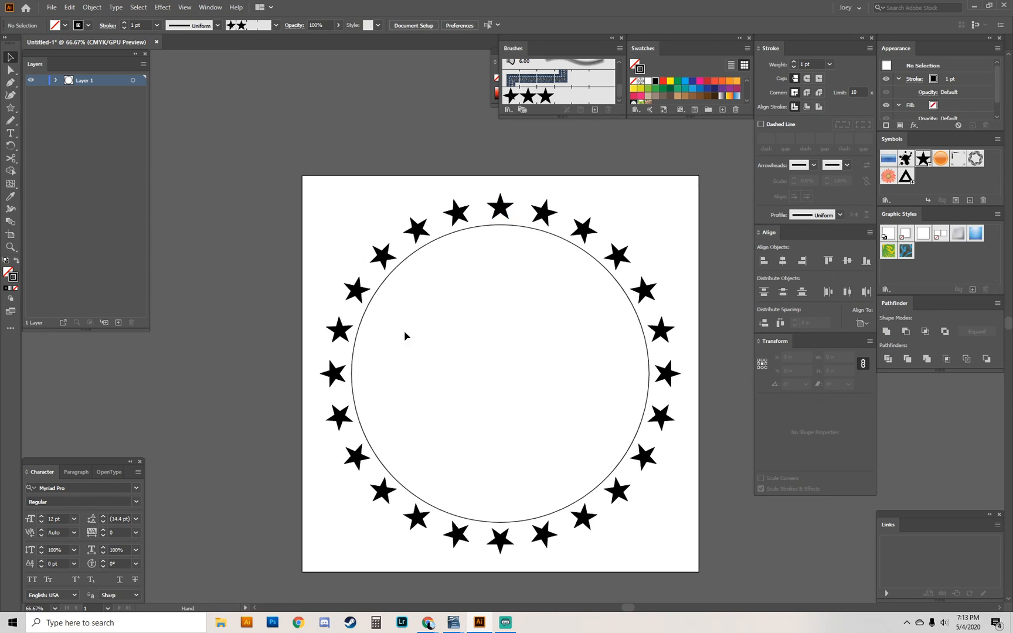
{"action": "key", "text": "ctrl+plus"}
{"action": "key", "text": "ctrl+plus"}
{"action": "left_click_drag", "start_coordinate": [214, 426], "coordinate": [443, 369]}
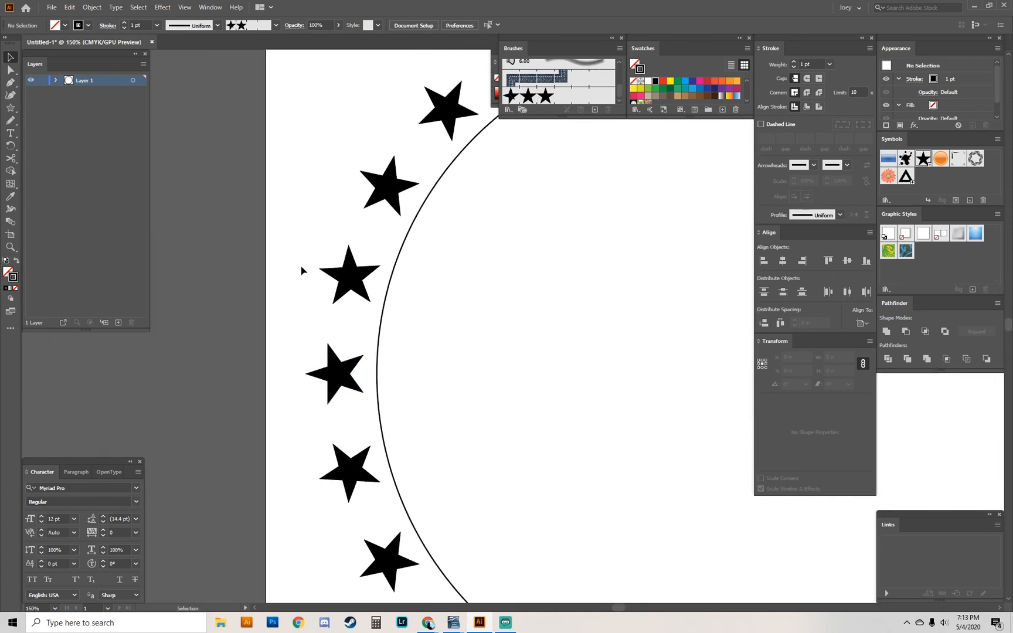
{"action": "left_click_drag", "start_coordinate": [445, 171], "coordinate": [352, 326]}
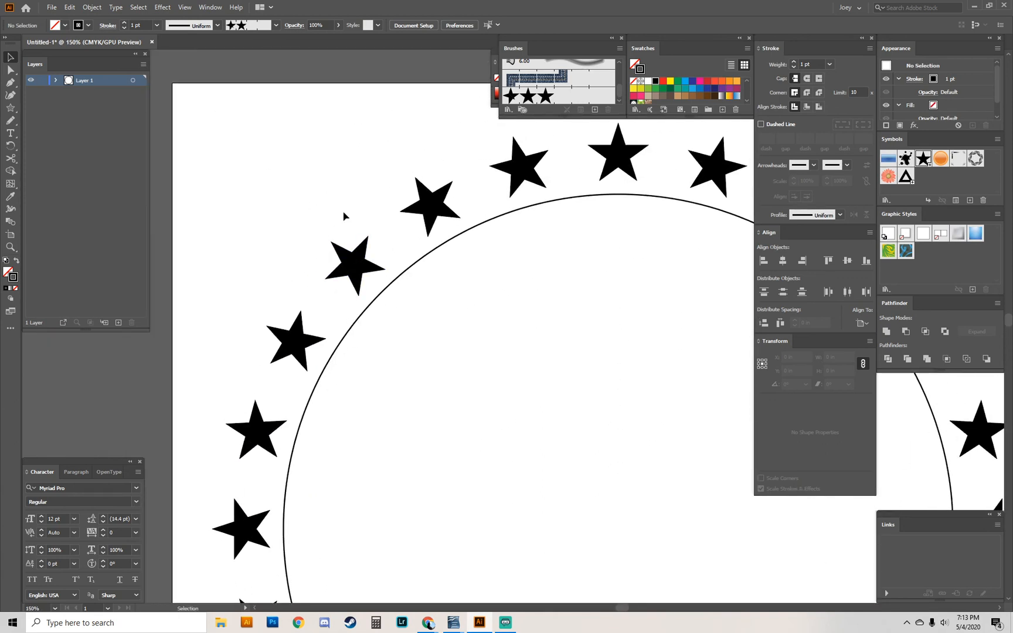
{"action": "left_click_drag", "start_coordinate": [726, 261], "coordinate": [405, 296]}
{"action": "key", "text": "ctrl+minus"}
{"action": "key", "text": "ctrl+minus"}
{"action": "left_click_drag", "start_coordinate": [366, 364], "coordinate": [450, 290]}
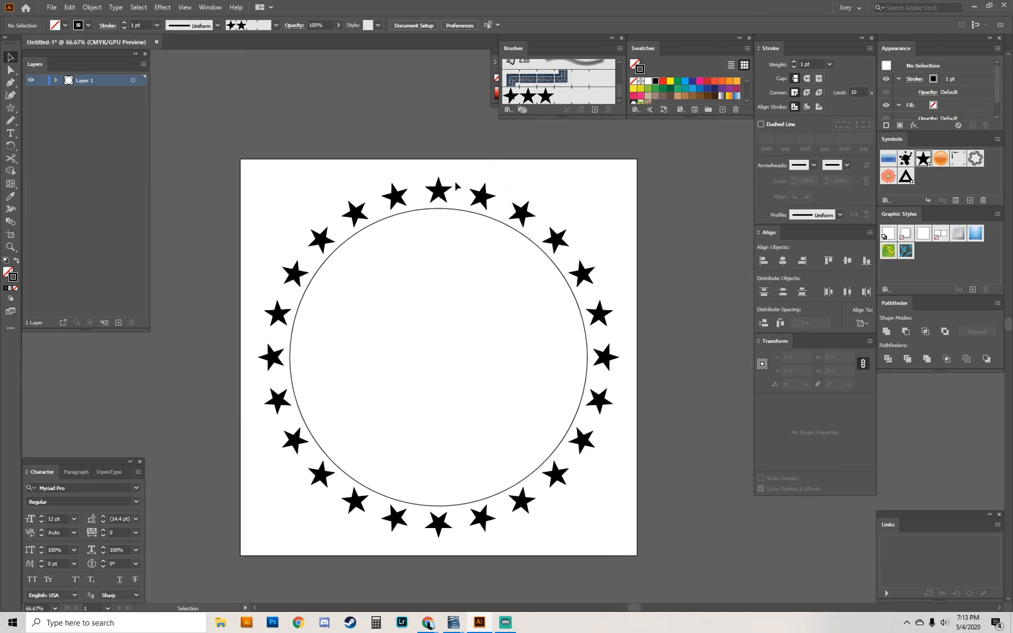
- Reset the transformation of all star symbols around the circle, leaving the circle itself out of the selection, and deselect them
{"action": "left_click", "coordinate": [440, 191]}
{"action": "left_click_drag", "start_coordinate": [194, 121], "coordinate": [734, 588]}
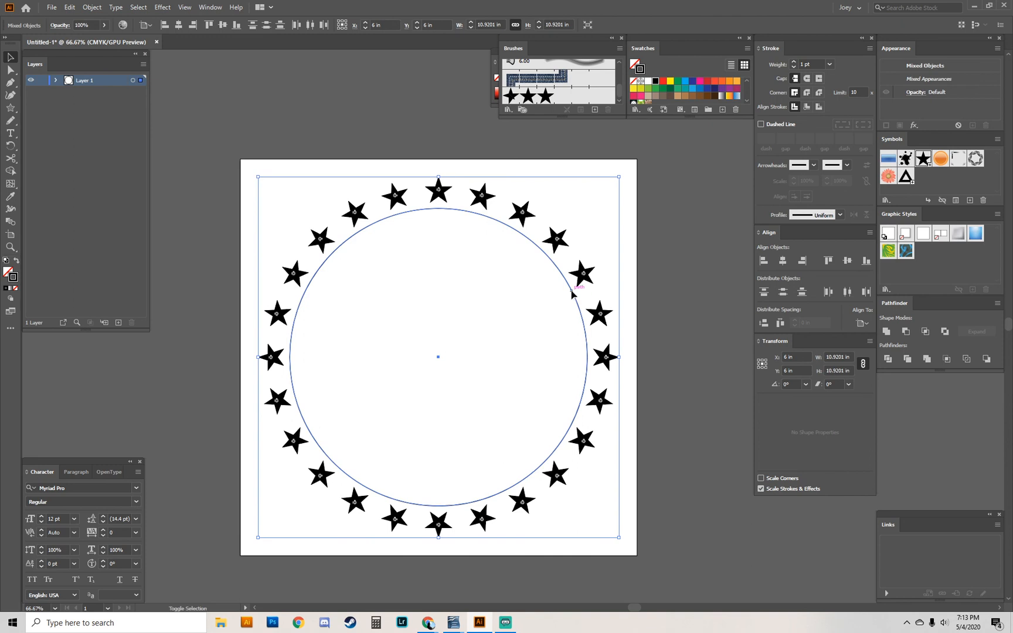
{"action": "left_click", "coordinate": [439, 191]}
{"action": "right_click", "coordinate": [443, 192]}
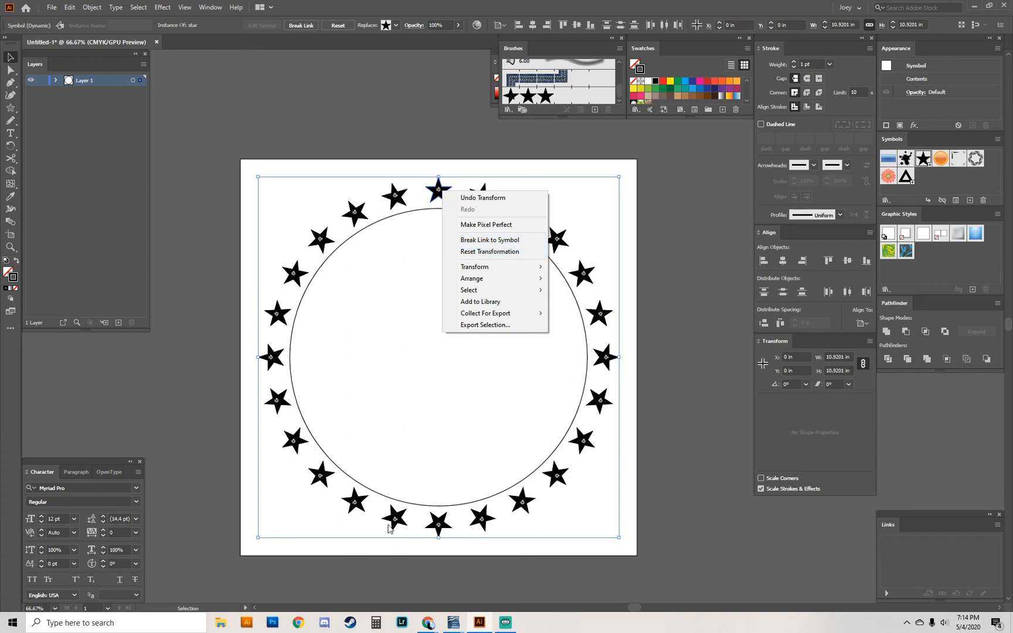
{"action": "left_click", "coordinate": [470, 253]}
{"action": "left_click", "coordinate": [373, 154]}
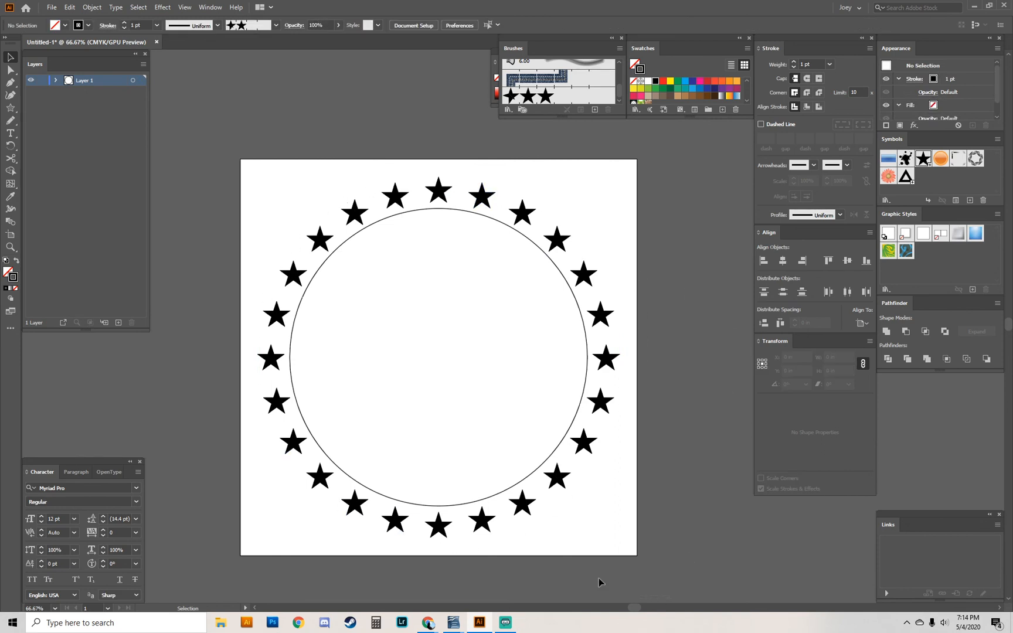
- Clear the selection, pull the Color panel away from the Brushes panel and close it
{"action": "mouse_move", "coordinate": [598, 578]}
{"action": "left_mouse_down"}
{"action": "mouse_move", "coordinate": [203, 218]}
{"action": "mouse_move", "coordinate": [217, 108]}
{"action": "left_mouse_up"}
{"action": "left_click", "coordinate": [217, 108]}
{"action": "mouse_move", "coordinate": [496, 54]}
{"action": "left_mouse_down"}
{"action": "mouse_move", "coordinate": [367, 74]}
{"action": "mouse_move", "coordinate": [369, 60]}
{"action": "left_mouse_up"}
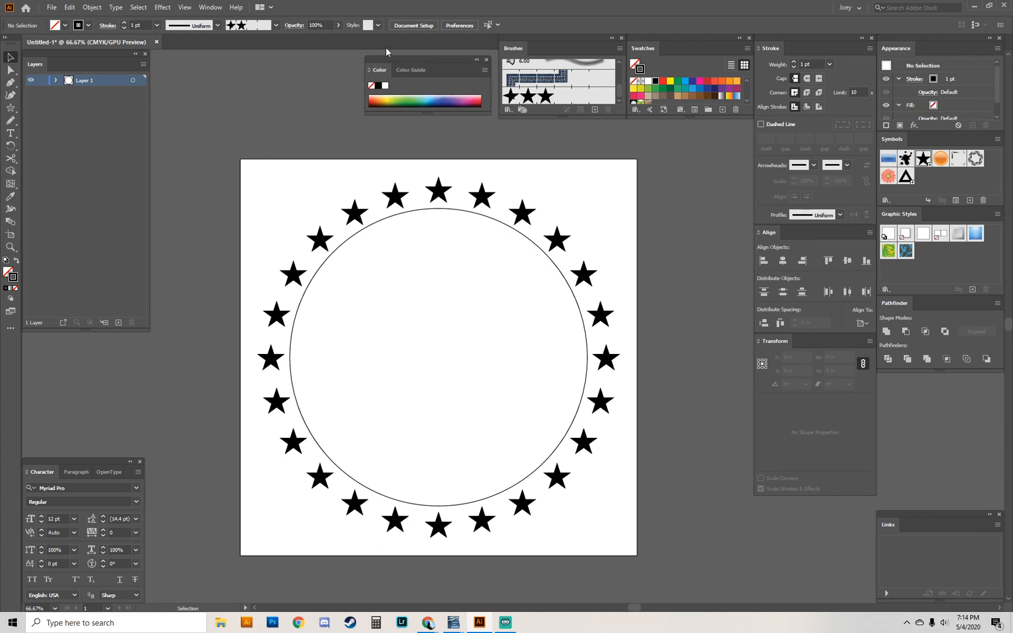
{"action": "left_click", "coordinate": [487, 60]}
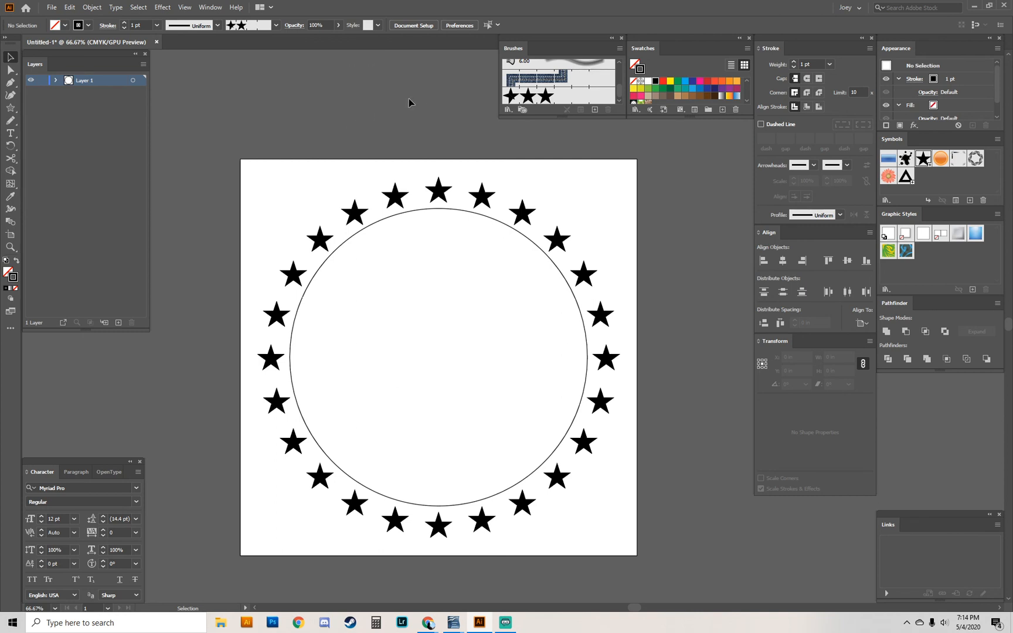